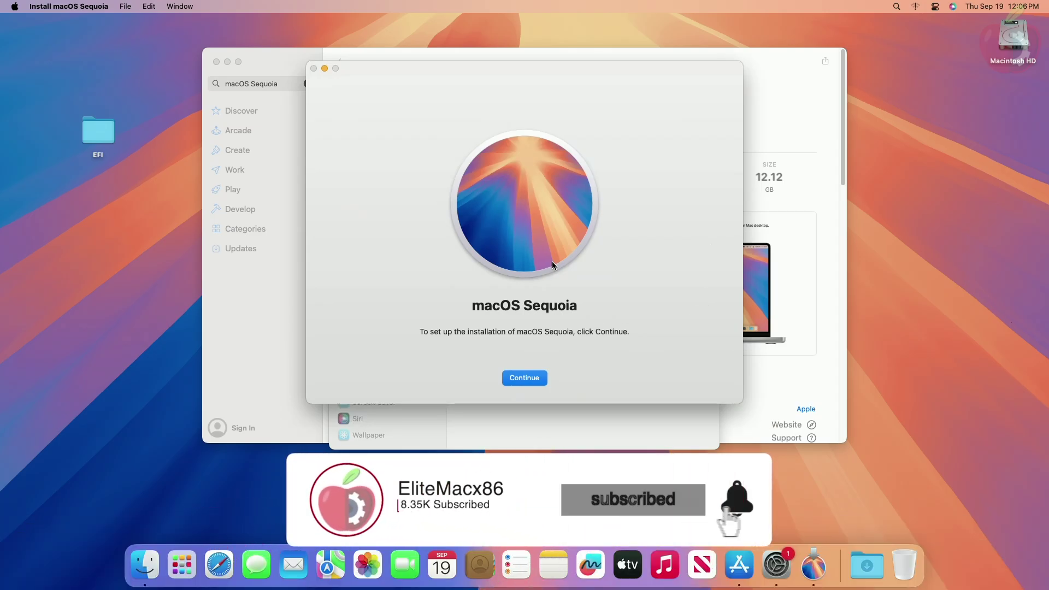
# Step: Quit the macOS Sequoia installer and close the Software Update and App Store windows
pyautogui.press('super+q')
pyautogui.click(543, 286)
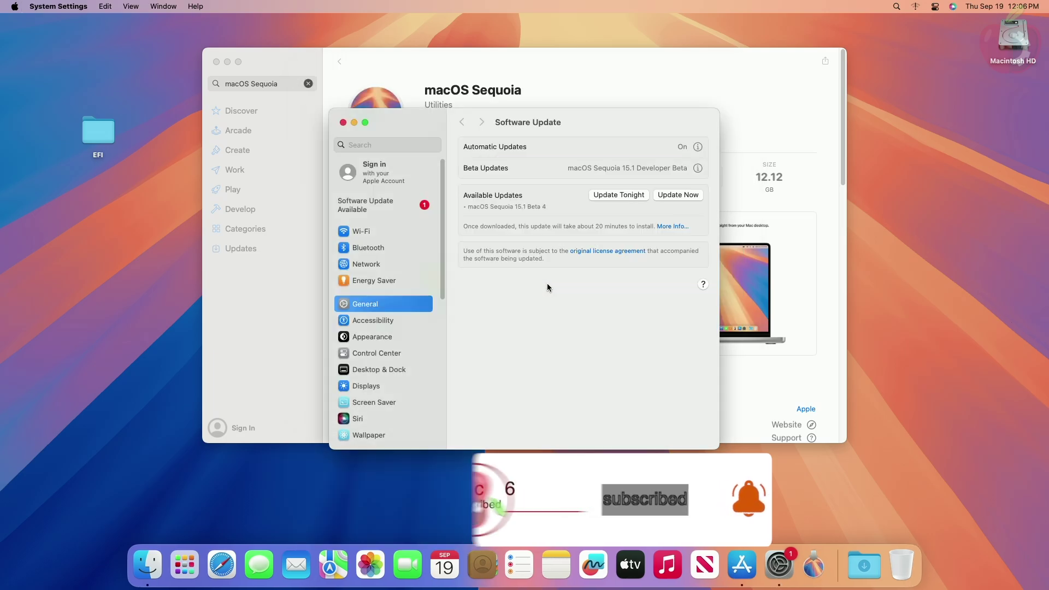
pyautogui.press('super+w')
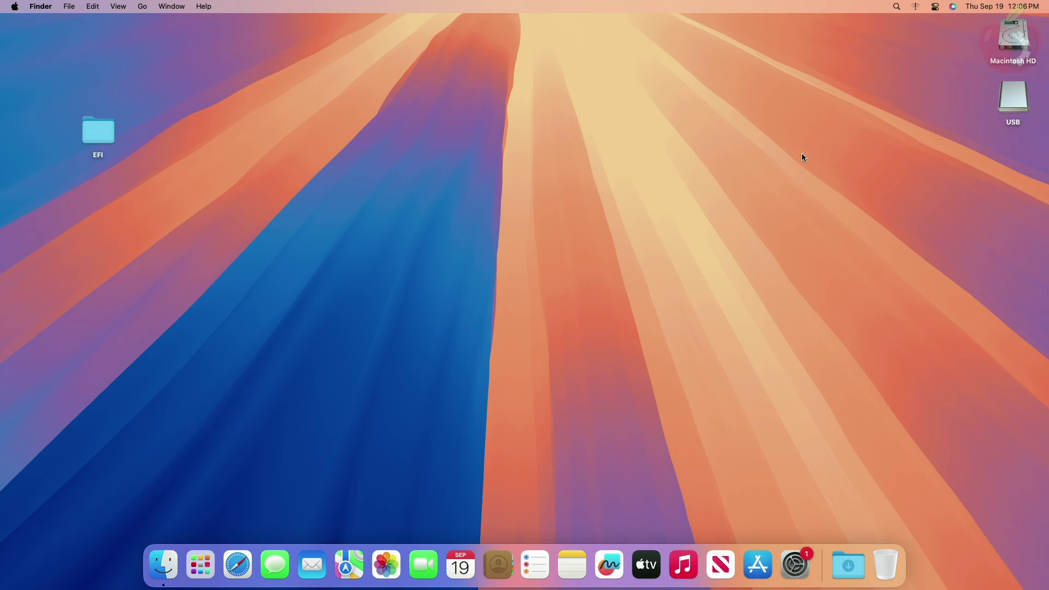
# Step: Open Disk Utility
pyautogui.press('super+space')
pyautogui.write('disk')
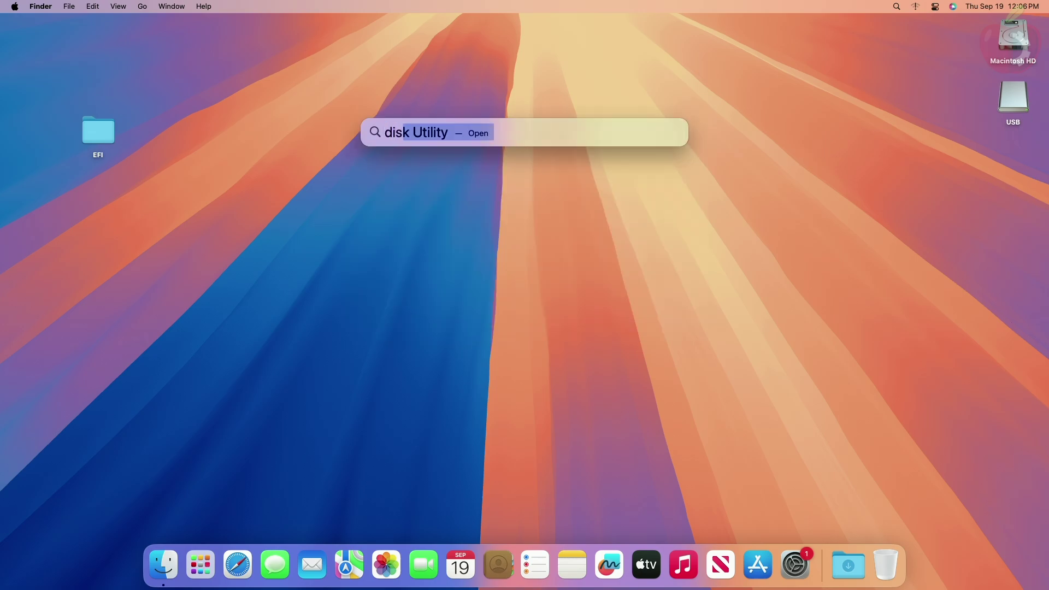
pyautogui.press('Return')
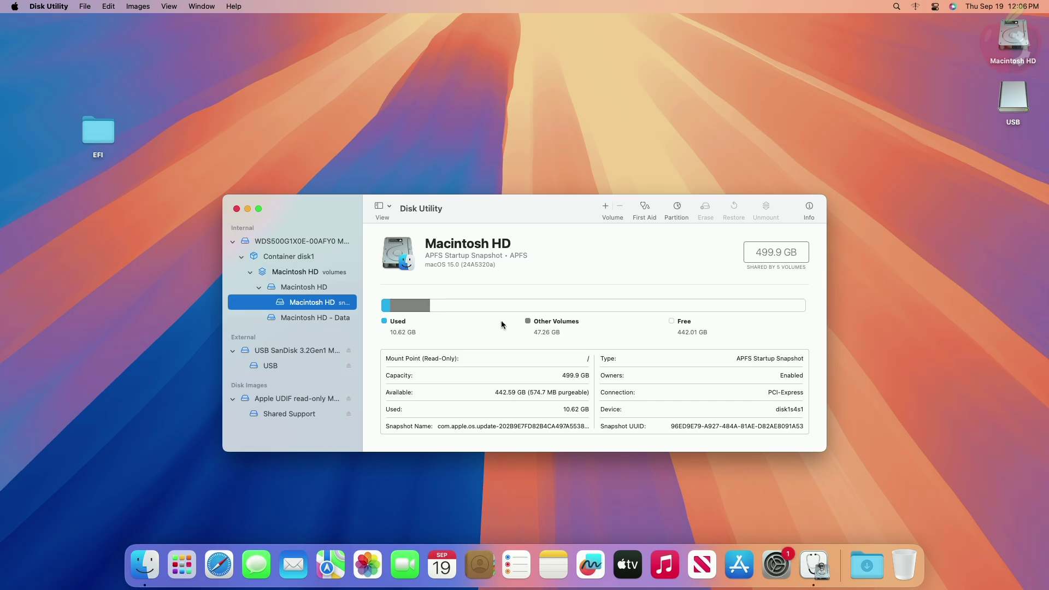
# Step: Erase the USB SanDisk 3.2Gen1 Media drive as "USB" with Mac OS Extended (Journaled) and GUID Partition Map, then quit Disk Utility
pyautogui.click(303, 352)
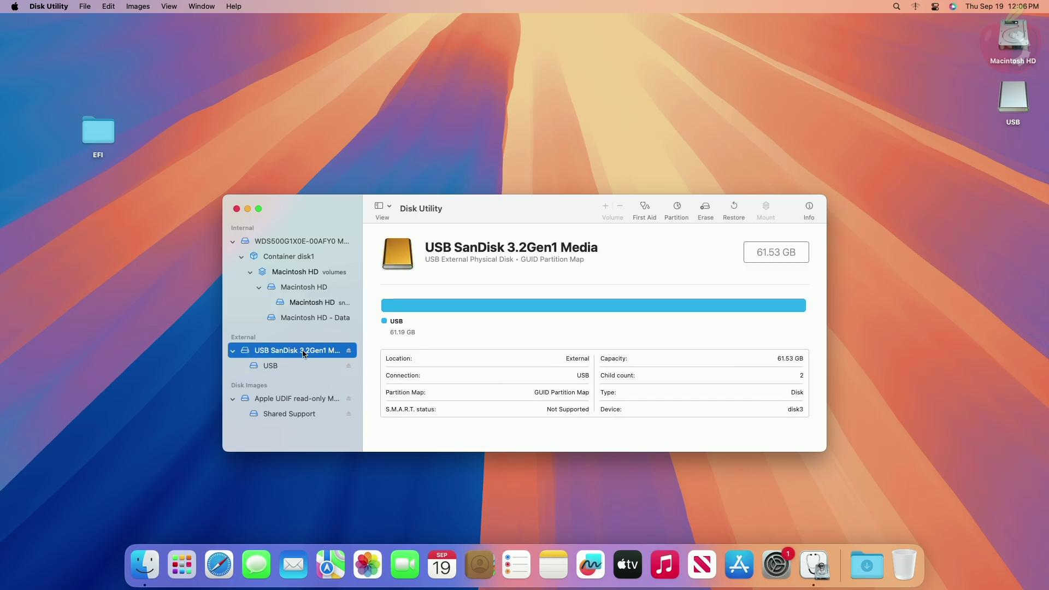
pyautogui.click(704, 210)
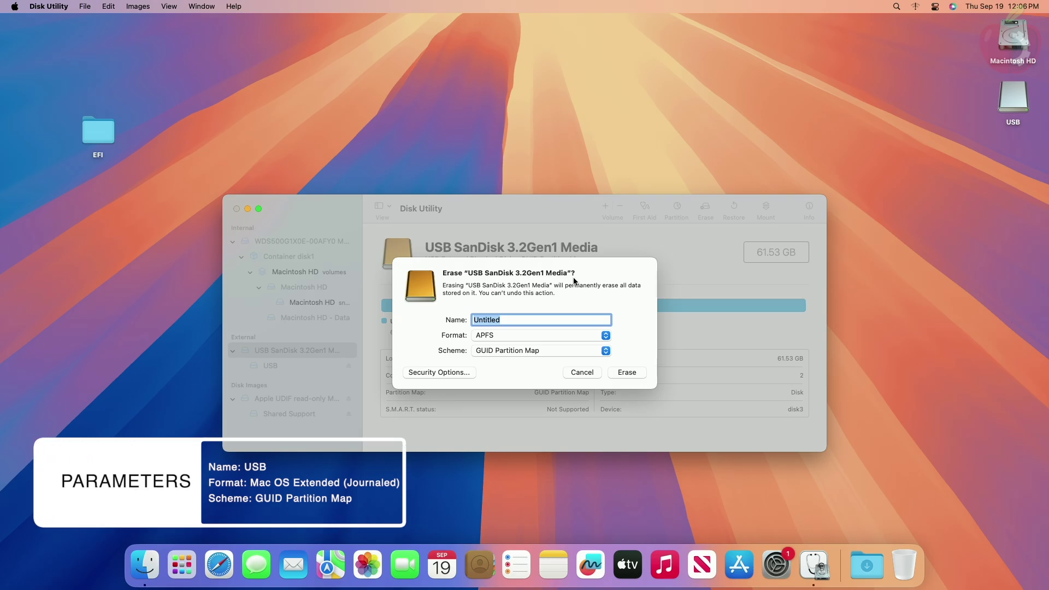
pyautogui.write('USB')
pyautogui.click(568, 335)
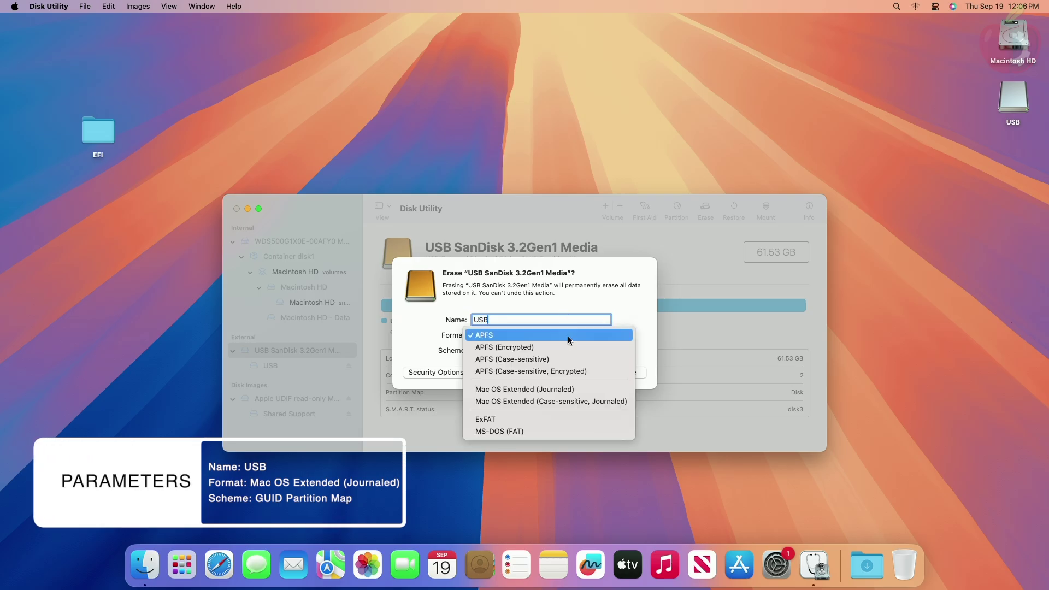
pyautogui.click(543, 388)
pyautogui.click(628, 372)
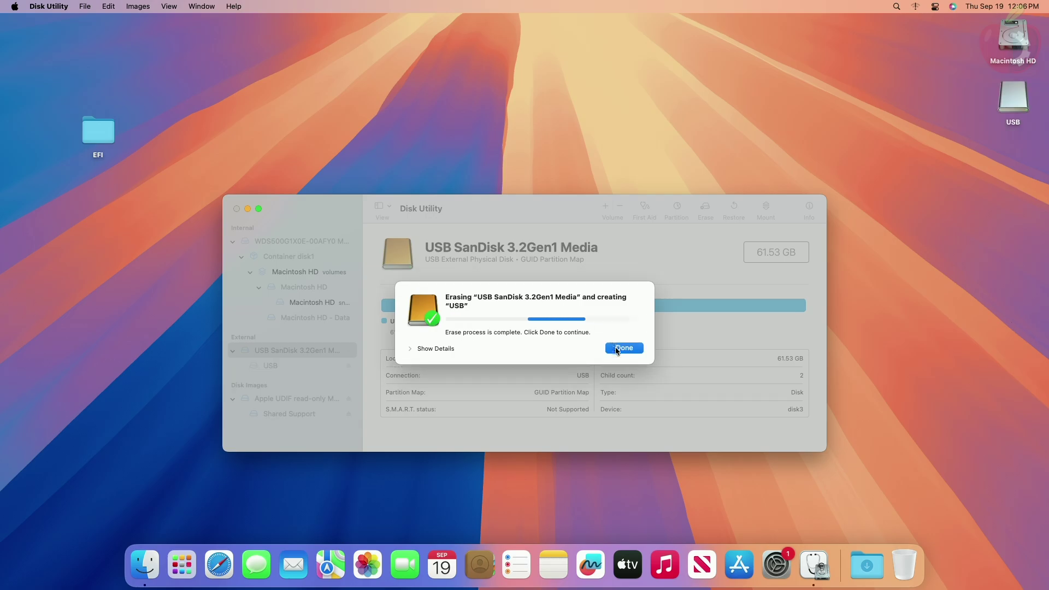
pyautogui.click(616, 348)
pyautogui.press('super+q')
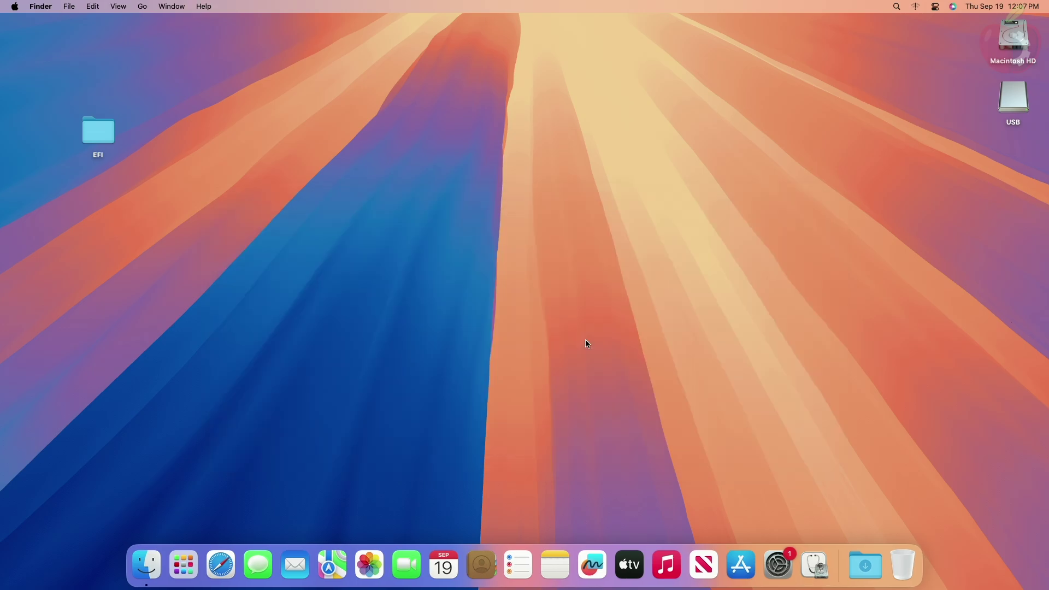
# Step: In Terminal, run sudo /Applications/Install\ macOS\ Sequoia.app/Contents/Resources/createinstallmedia --volume /Volumes/USB
pyautogui.press('super+space')
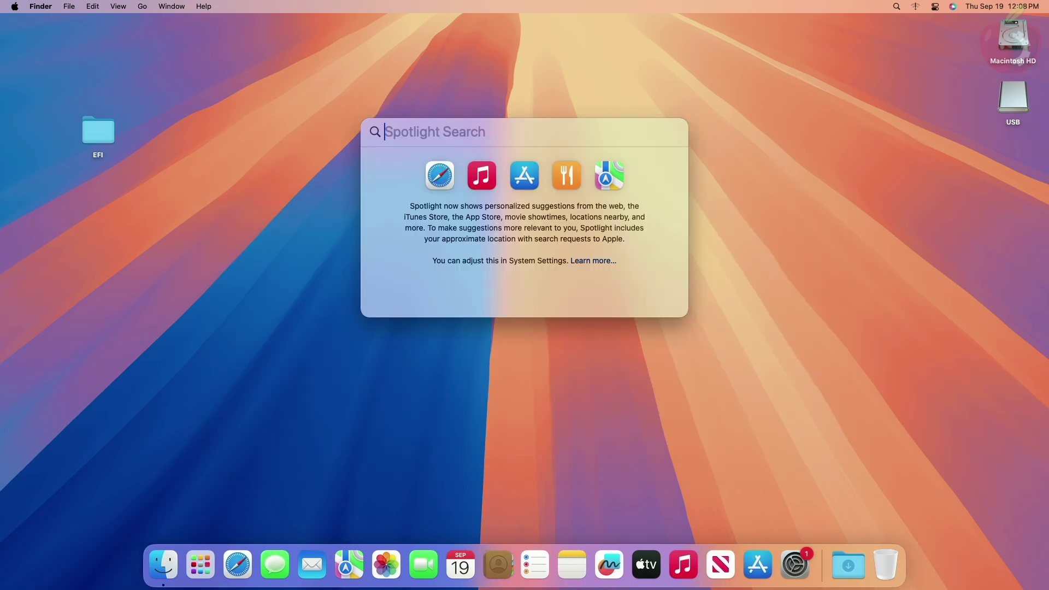
pyautogui.write('terminal')
pyautogui.press('Return')
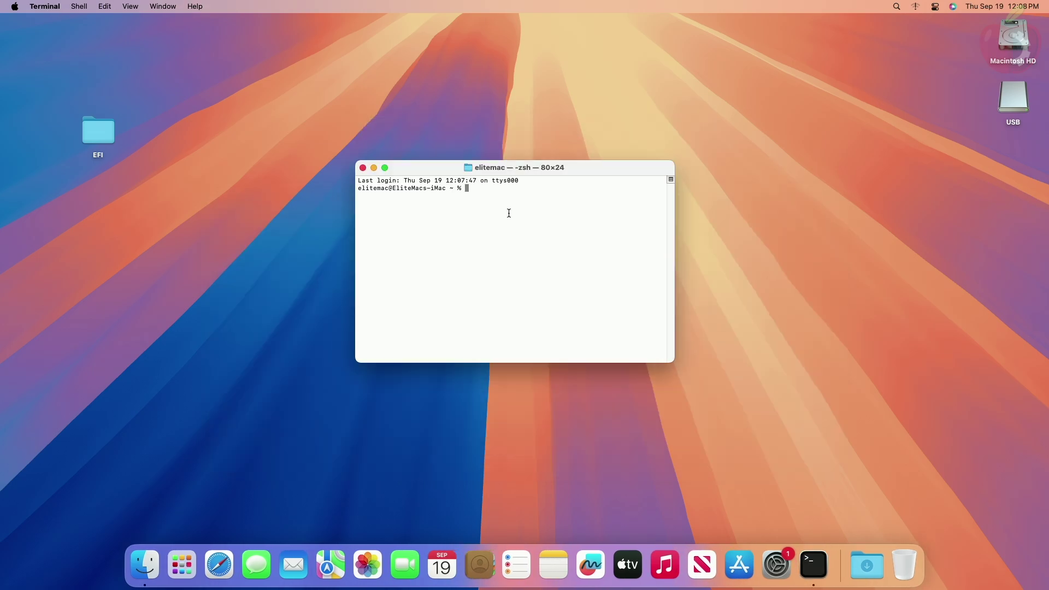
pyautogui.write('sudo /Applications/Install\\ macOS\\ Sequoia.app/Contents/Resources/createinstallmedia --volume /Volumes/USB')
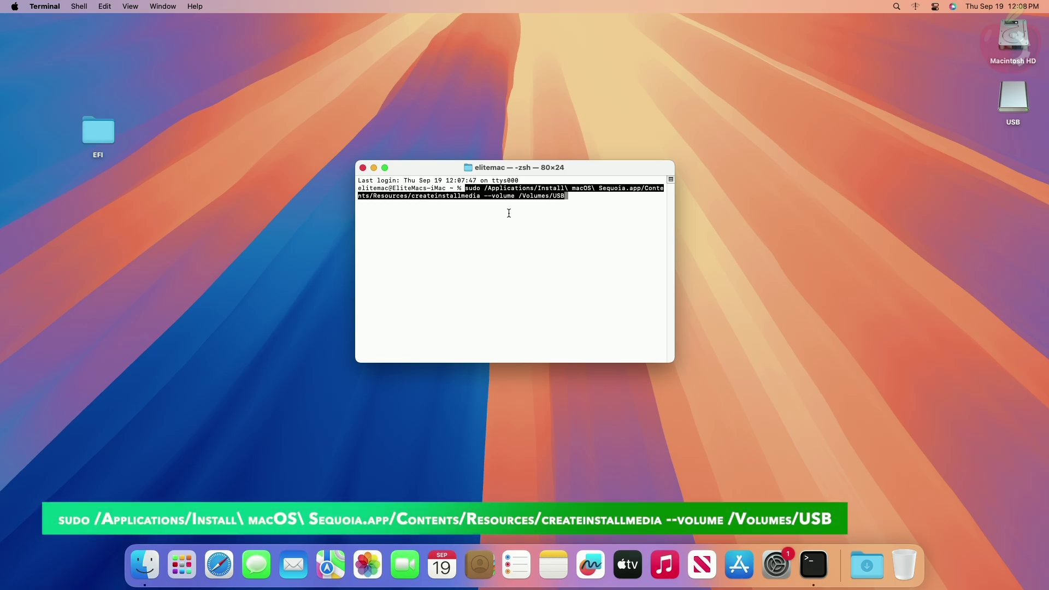
pyautogui.press('Return')
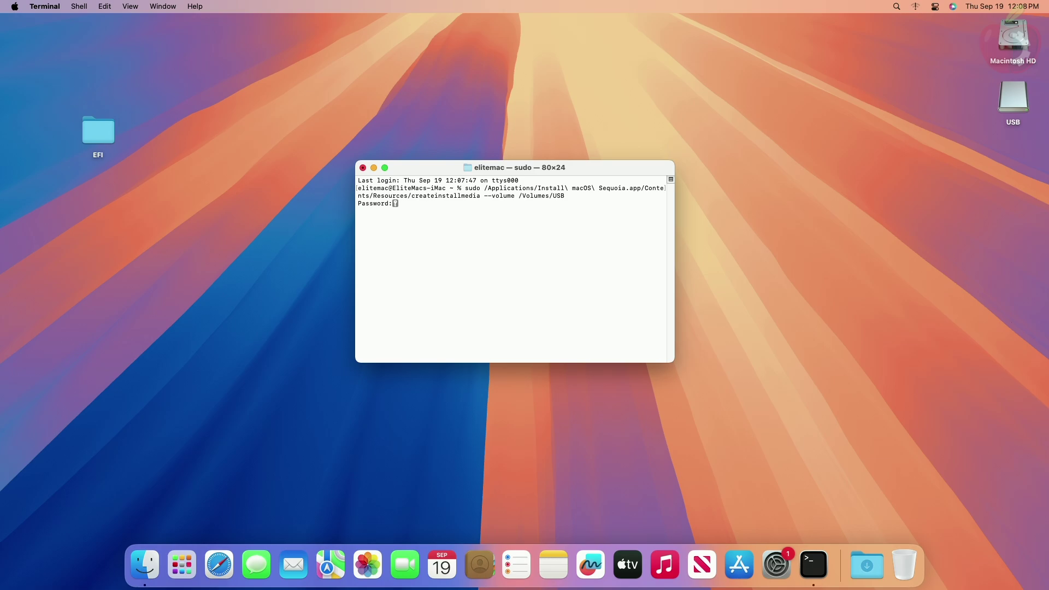
# Step: Enter the administrator password, confirm erasing the USB volume with "y", and quit Terminal once the install media is created
pyautogui.press('Return')
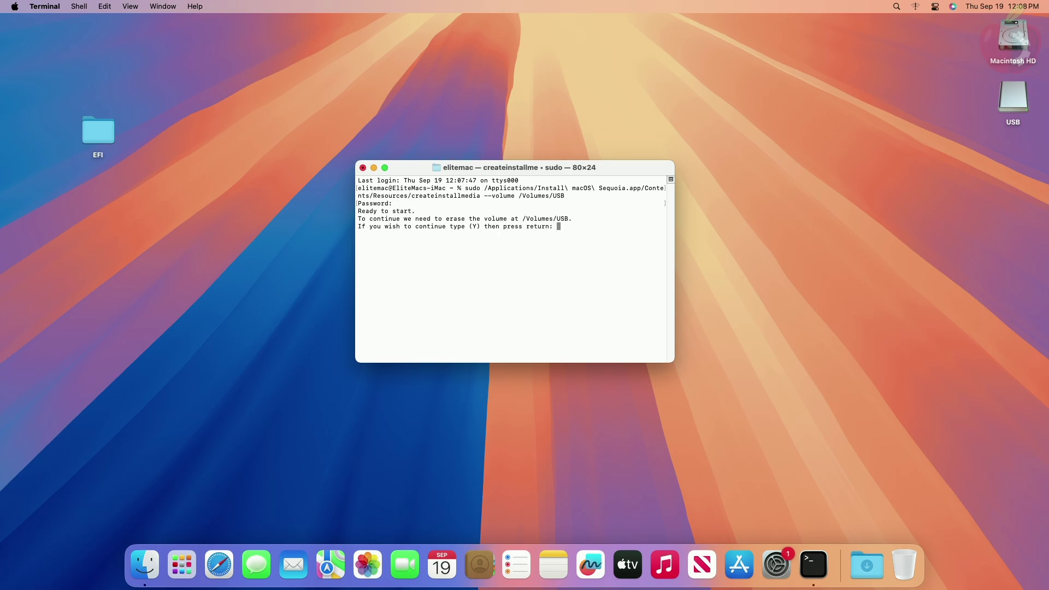
pyautogui.write('y')
pyautogui.press('Return')
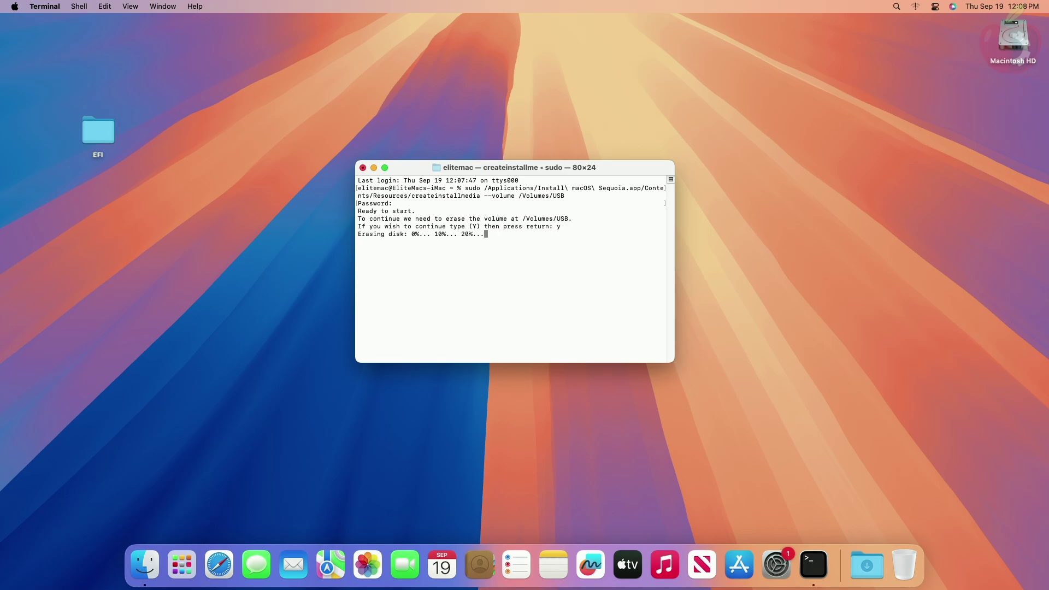
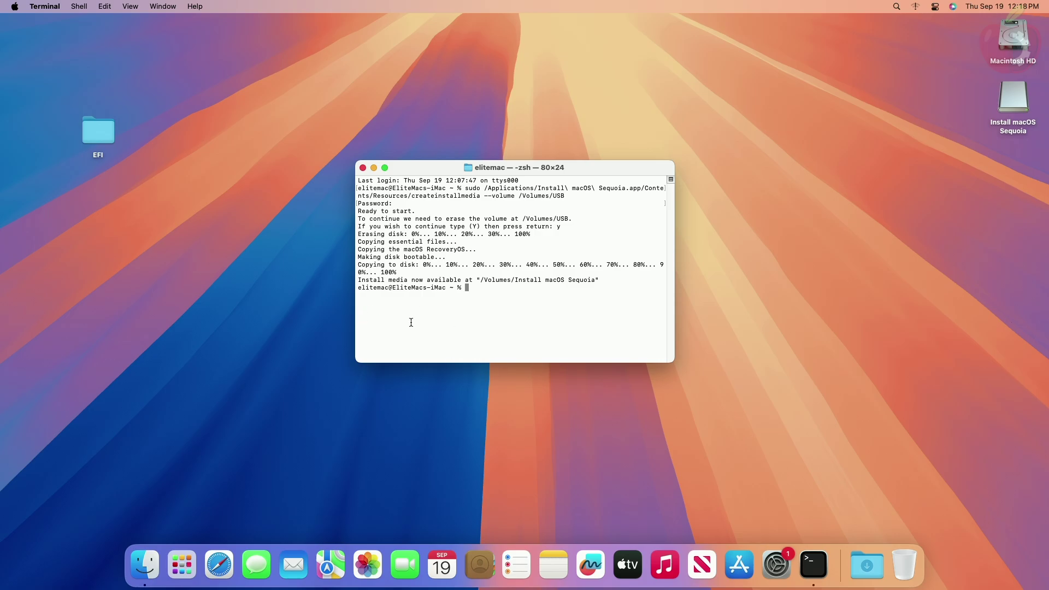
pyautogui.press('super+q')
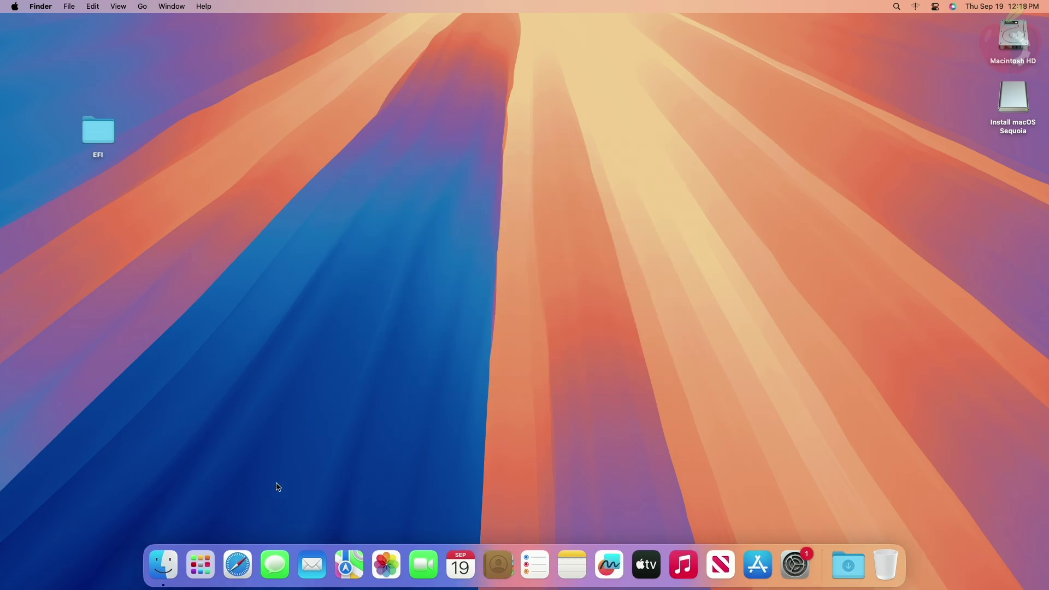
# Step: In Hackintool, mount the EFI partition of the USB SanDisk 3.2Gen1 Media, authorize it with the account password, and quit Hackintool
pyautogui.click(201, 564)
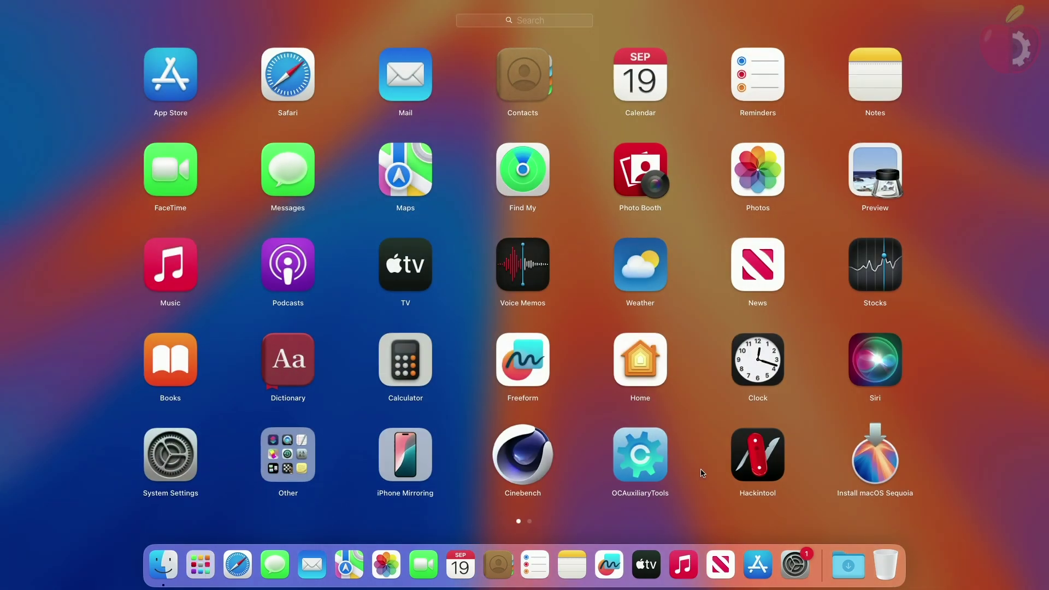
pyautogui.click(746, 465)
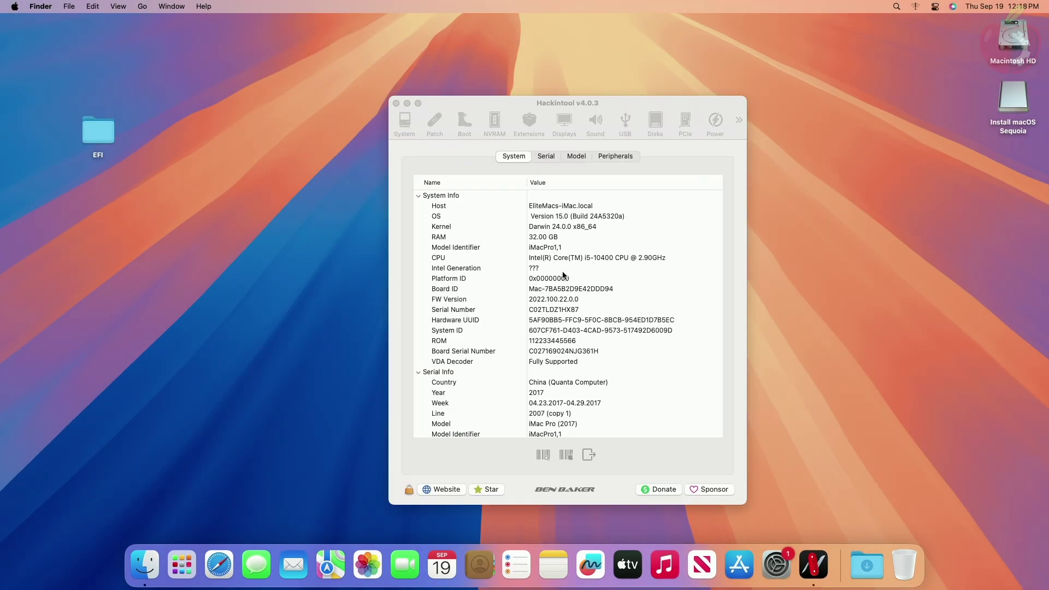
pyautogui.click(660, 126)
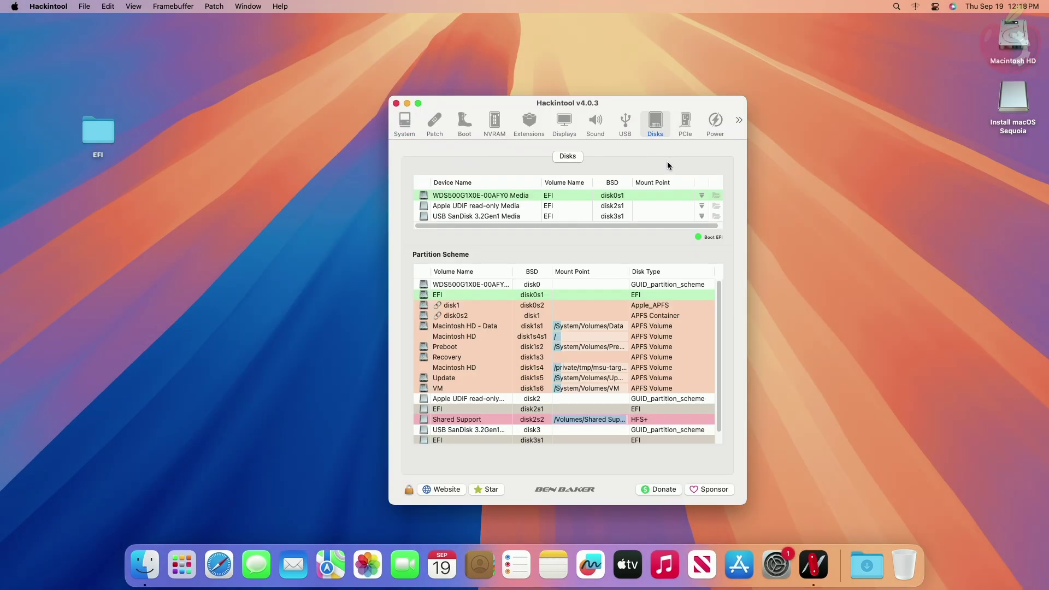
pyautogui.click(702, 216)
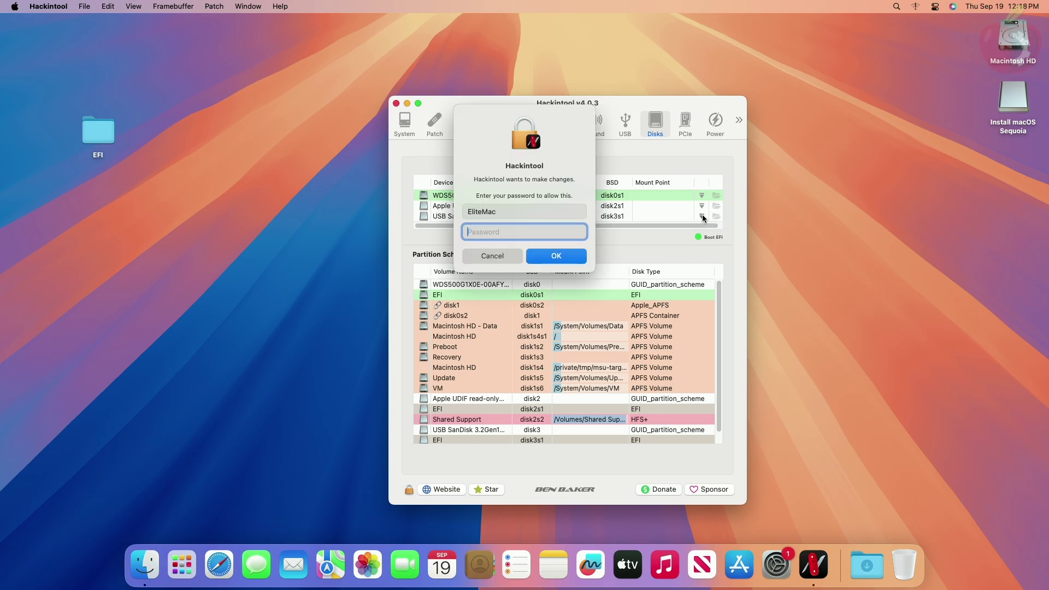
pyautogui.write('*****')
pyautogui.press('Return')
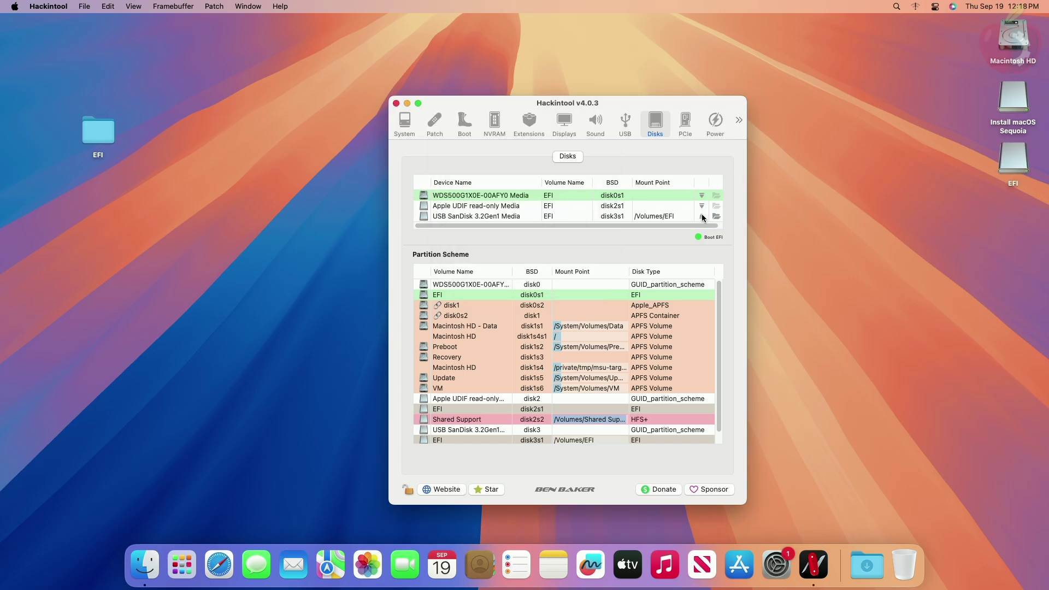
pyautogui.press('super+q')
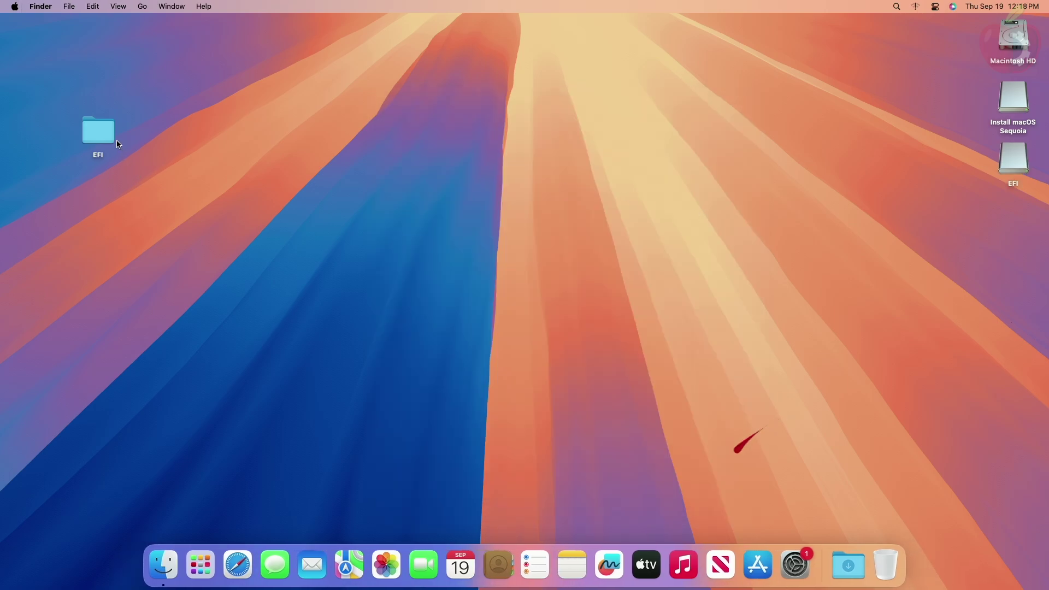
# Step: Copy the EFI folder from the desktop into the USB drive's mounted EFI partition
pyautogui.click(105, 133)
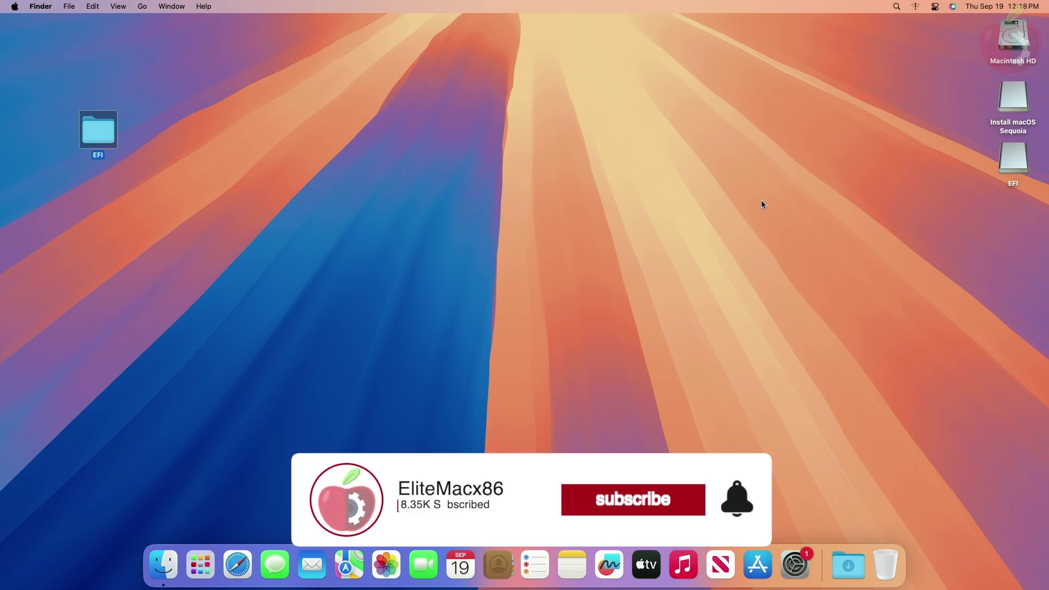
pyautogui.doubleClick(1010, 161)
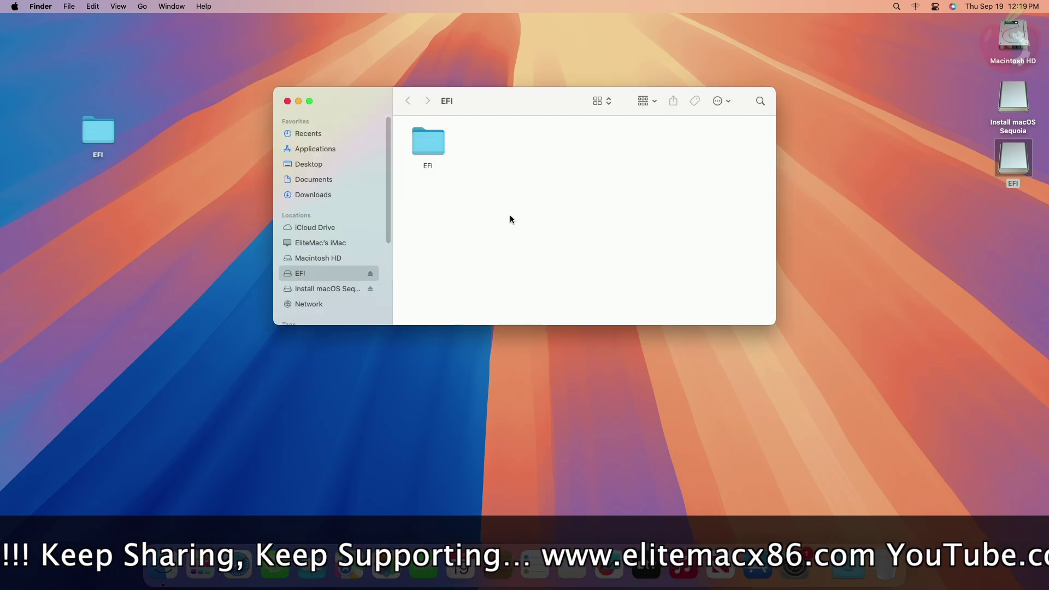
# Step: Eject all volumes of the Install macOS Sequoia USB drive and close the EFI window
pyautogui.click(371, 288)
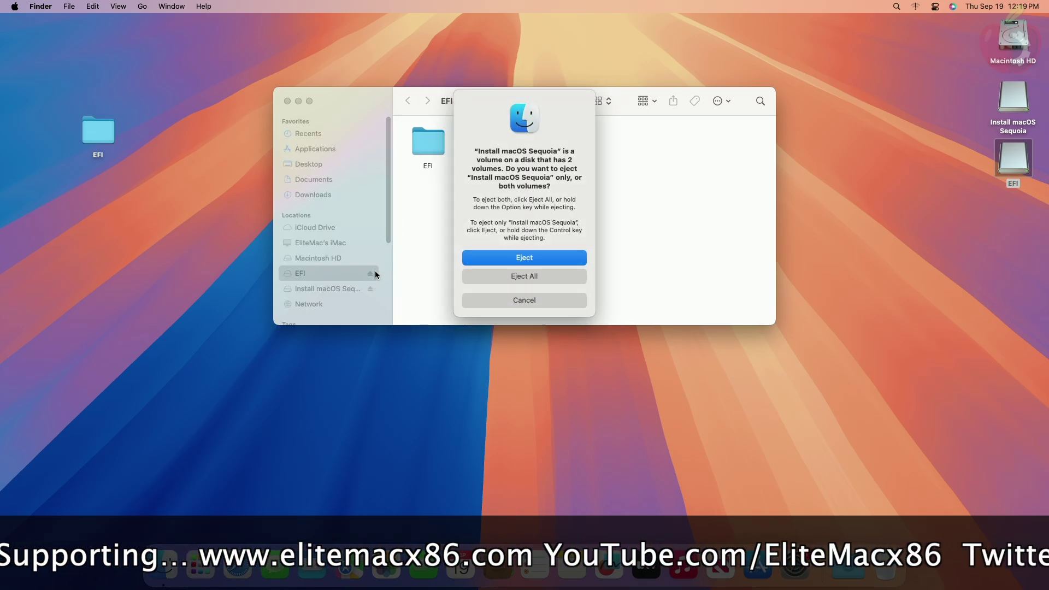
pyautogui.click(501, 275)
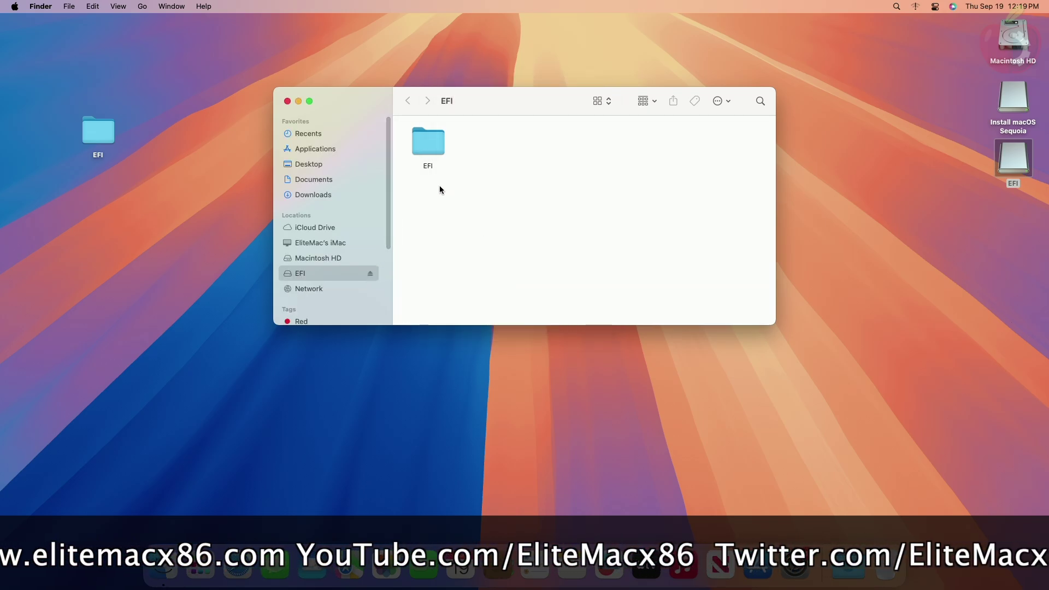
pyautogui.click(287, 101)
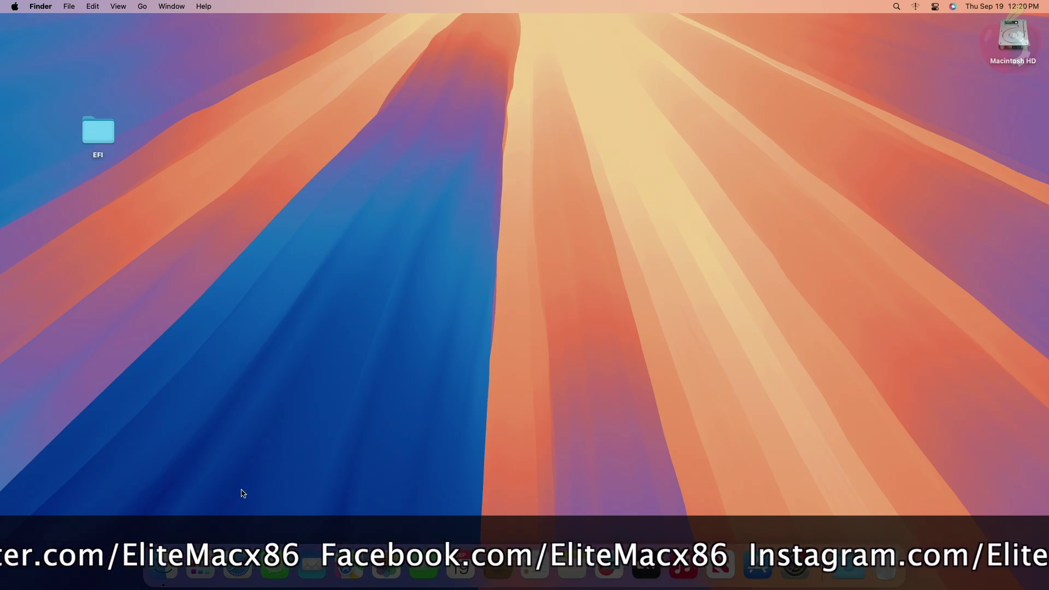
# Step: In Safari, download OpenCore-Patcher-GUI.app.zip from the assets of the OpenCore-Legacy-Patcher 2.0.1 release and check the downloads list
pyautogui.click(236, 571)
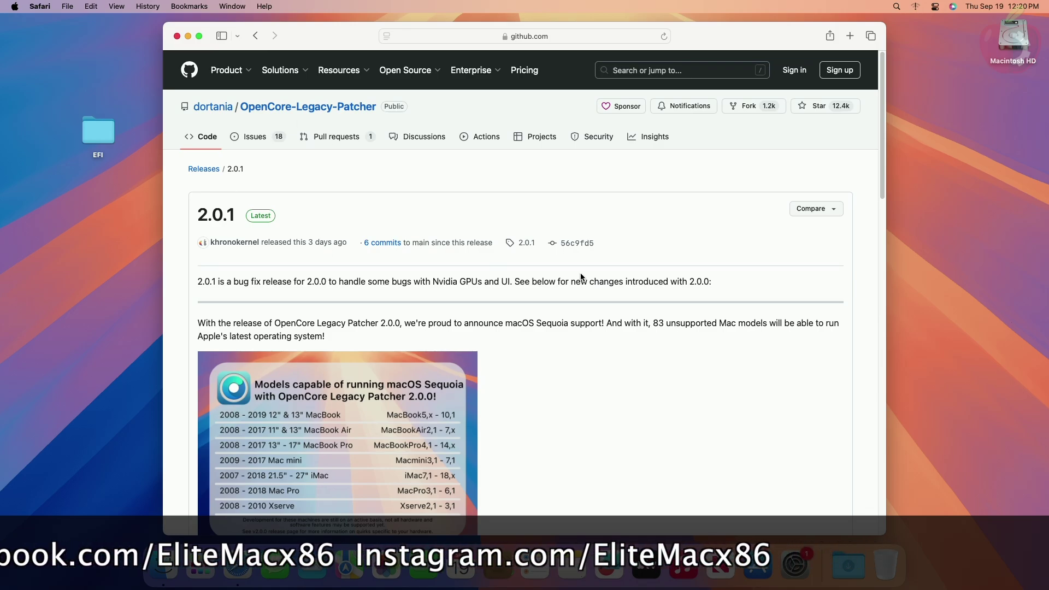
pyautogui.moveTo(884, 181); pyautogui.dragTo(843, 556)
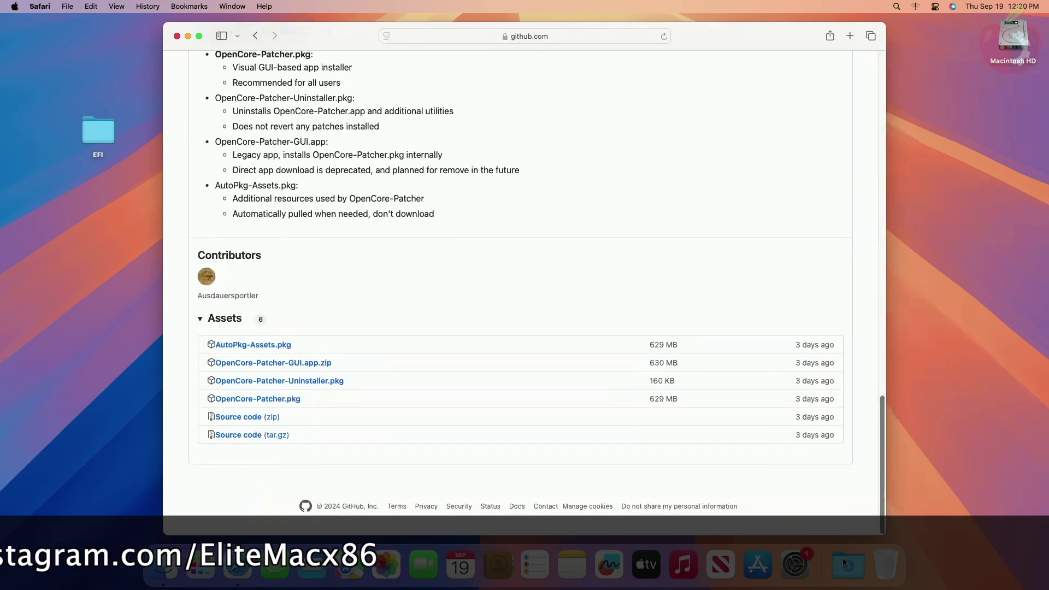
pyautogui.click(283, 363)
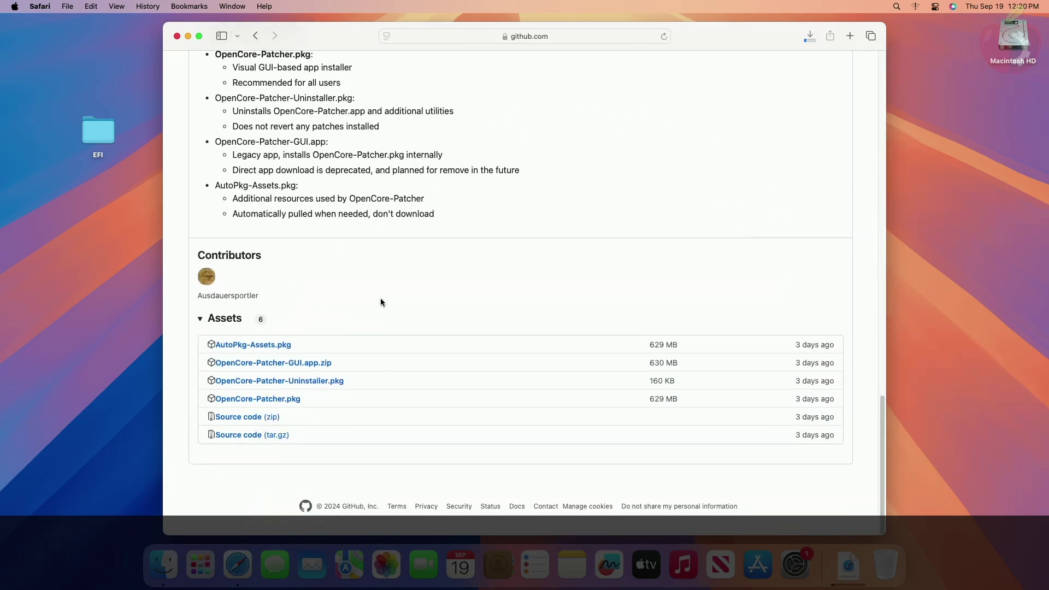
pyautogui.click(811, 37)
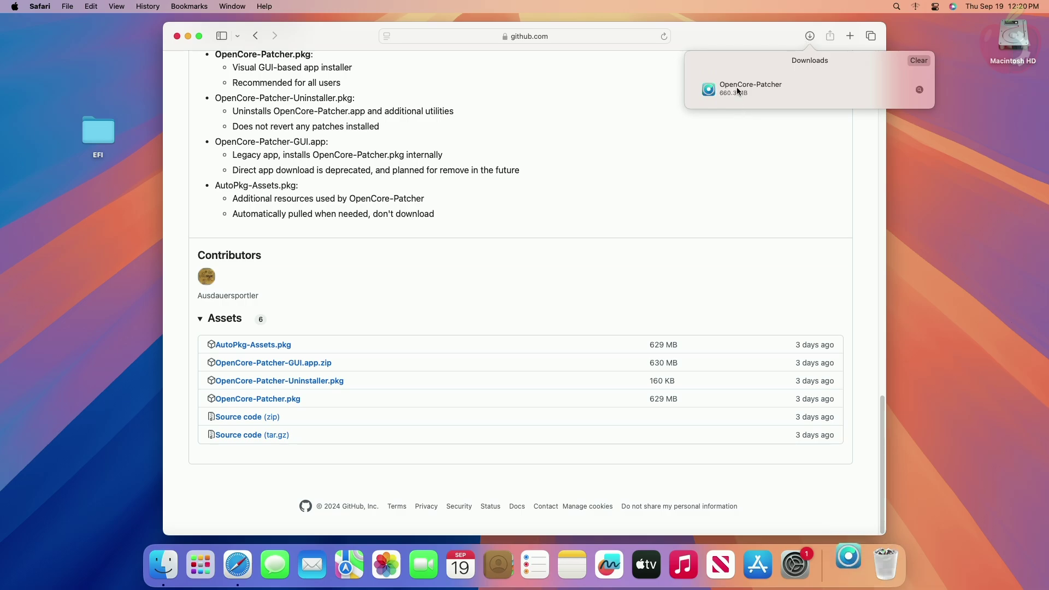
# Step: Hide Safari and launch OpenCore-Patcher from the Downloads folder
pyautogui.press('super+h')
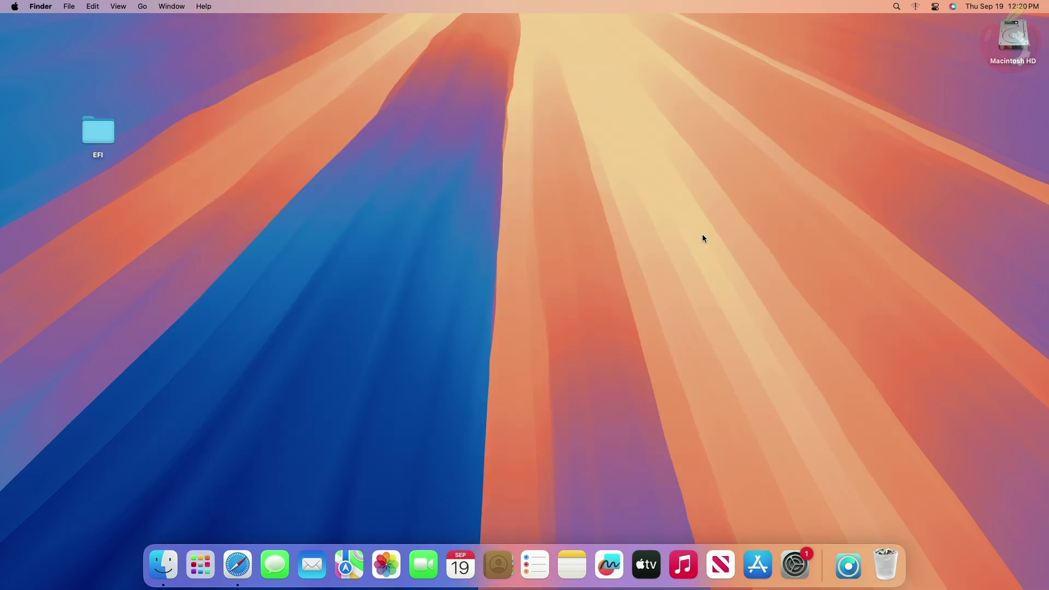
pyautogui.click(848, 566)
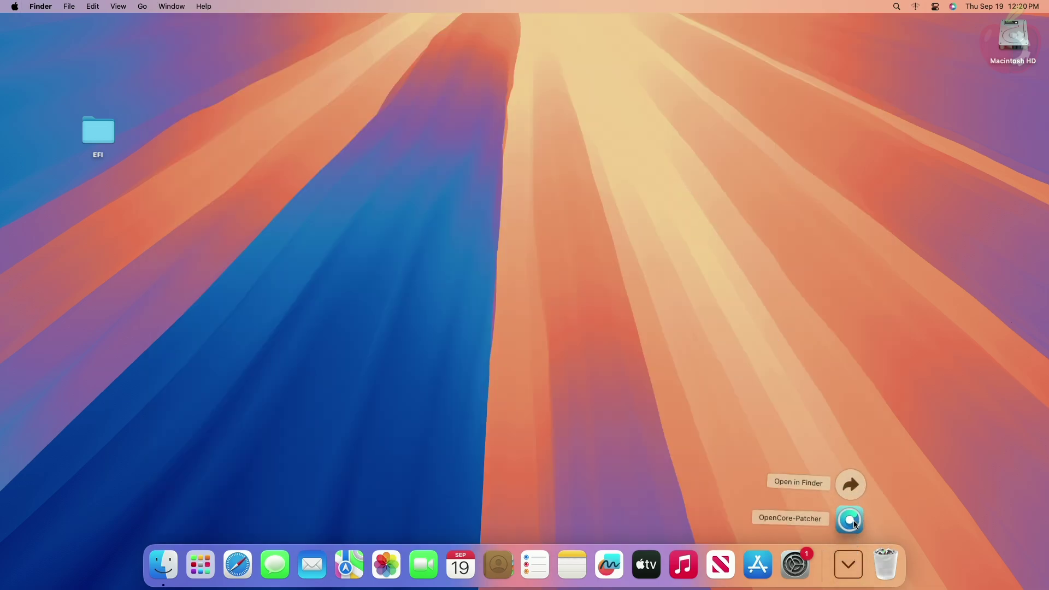
pyautogui.click(848, 517)
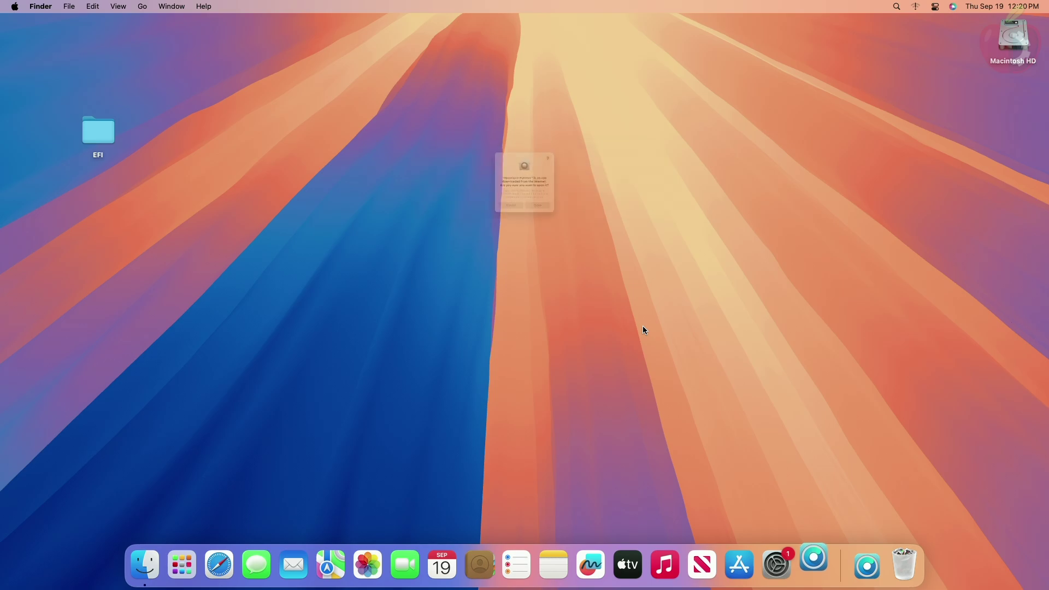
# Step: Confirm opening the downloaded OpenCore-Patcher and enter the account password to authorise installing its additional components
pyautogui.click(557, 239)
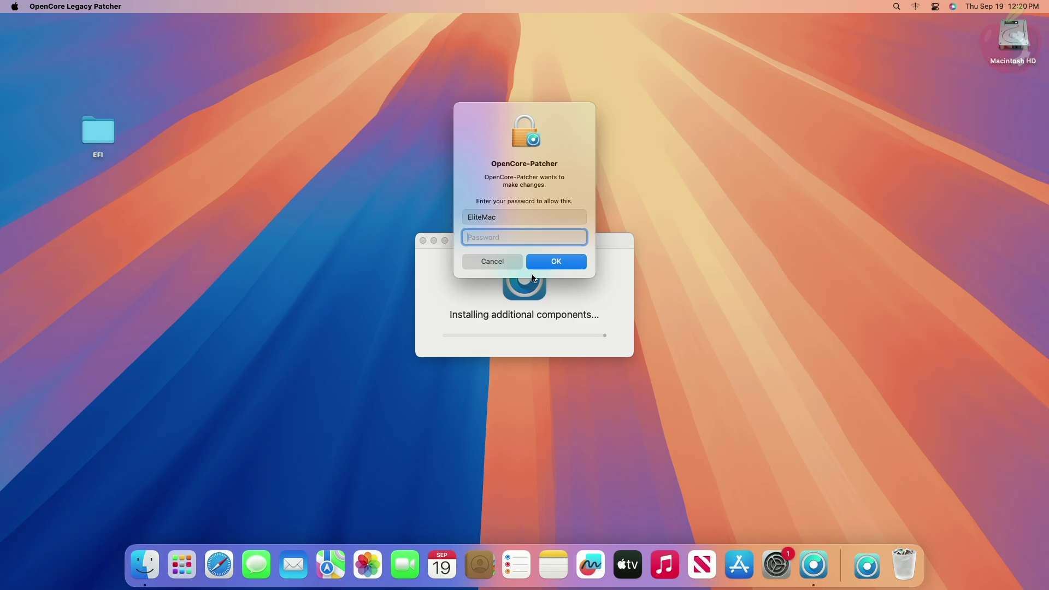
pyautogui.write('••')
pyautogui.press('Return')
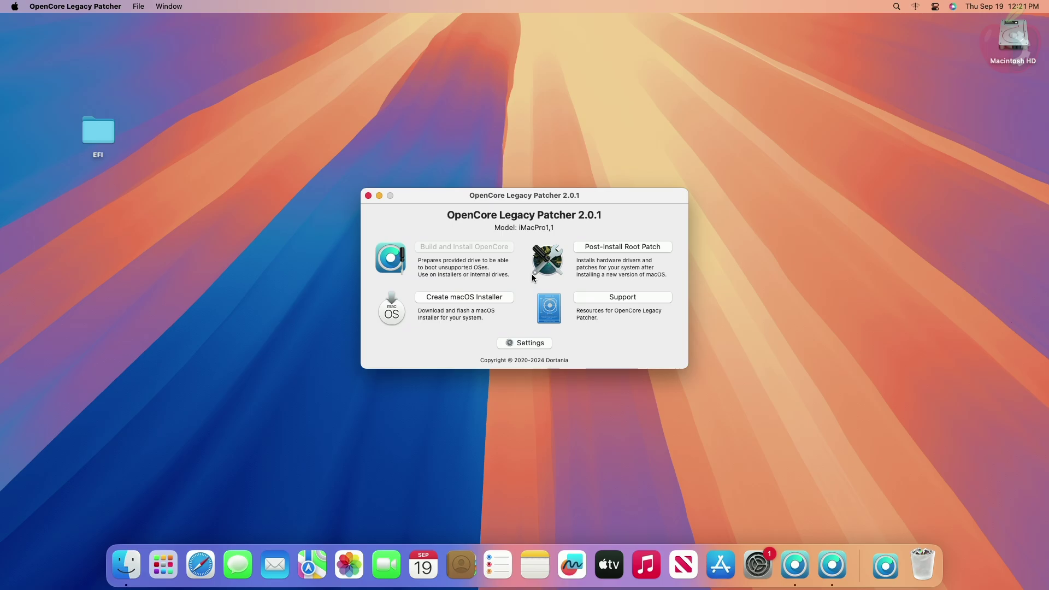
# Step: Download the macOS Sequoia 15.0 (24A335) installer through OpenCore Legacy Patcher's Create macOS Installer option
pyautogui.click(503, 298)
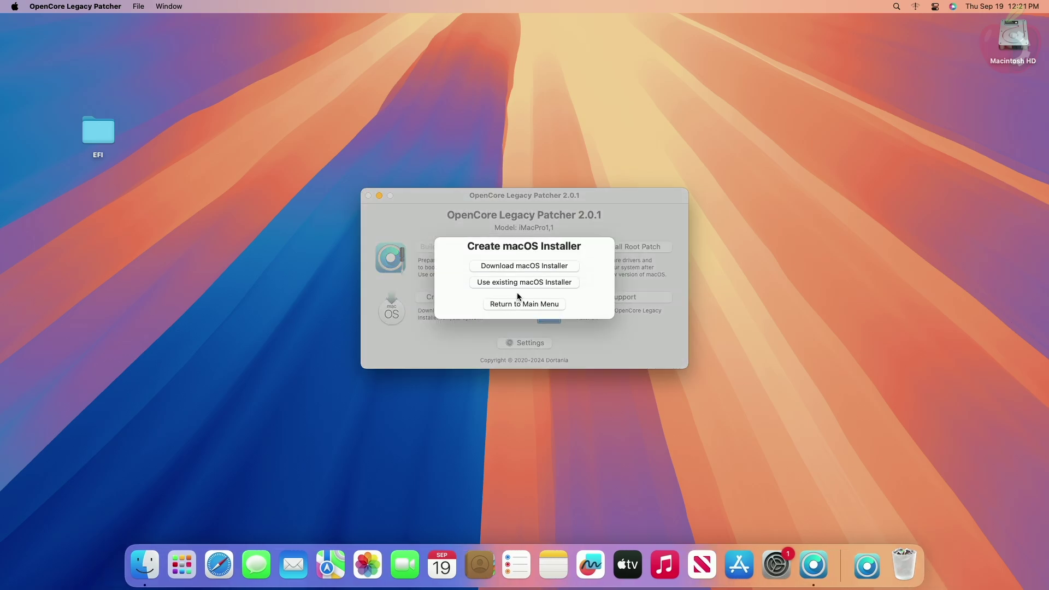
pyautogui.click(536, 267)
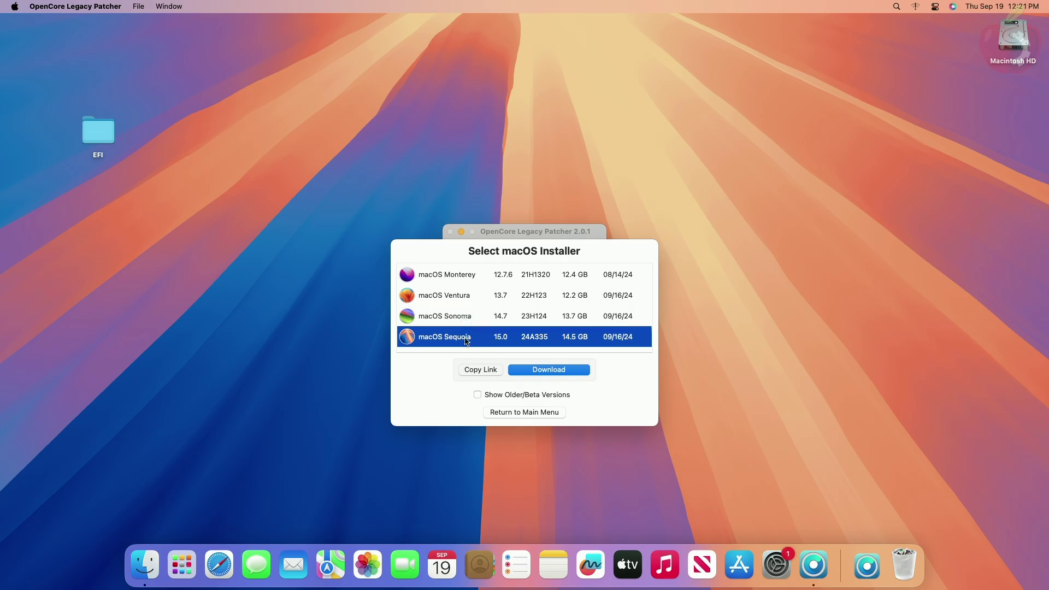
pyautogui.click(556, 371)
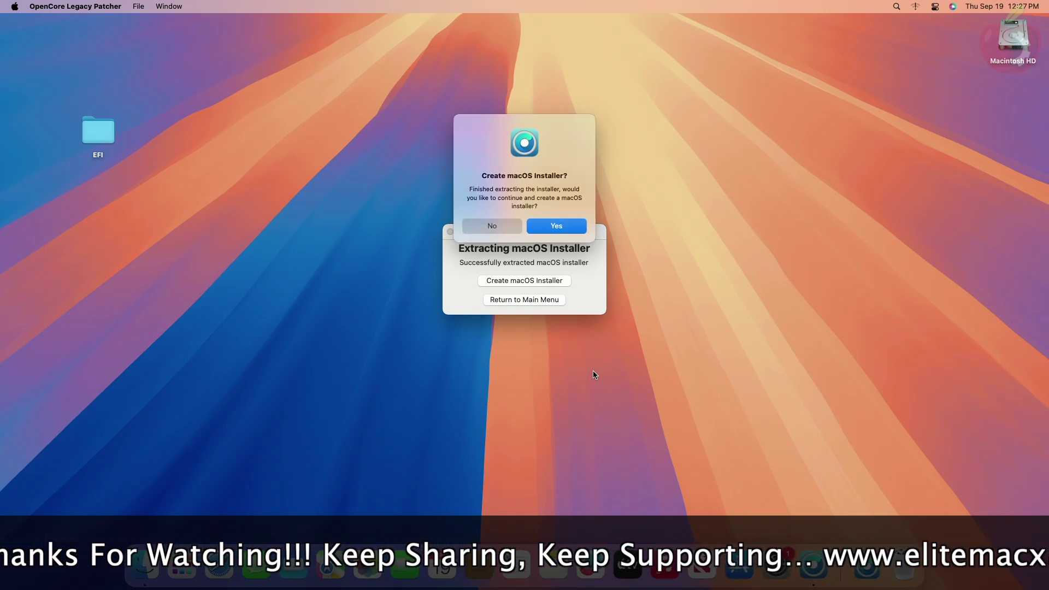
# Step: Create a macOS installer on the USB drive from Install macOS Sequoia 15.0 (24A335), and quit OpenCore Legacy Patcher
pyautogui.click(558, 226)
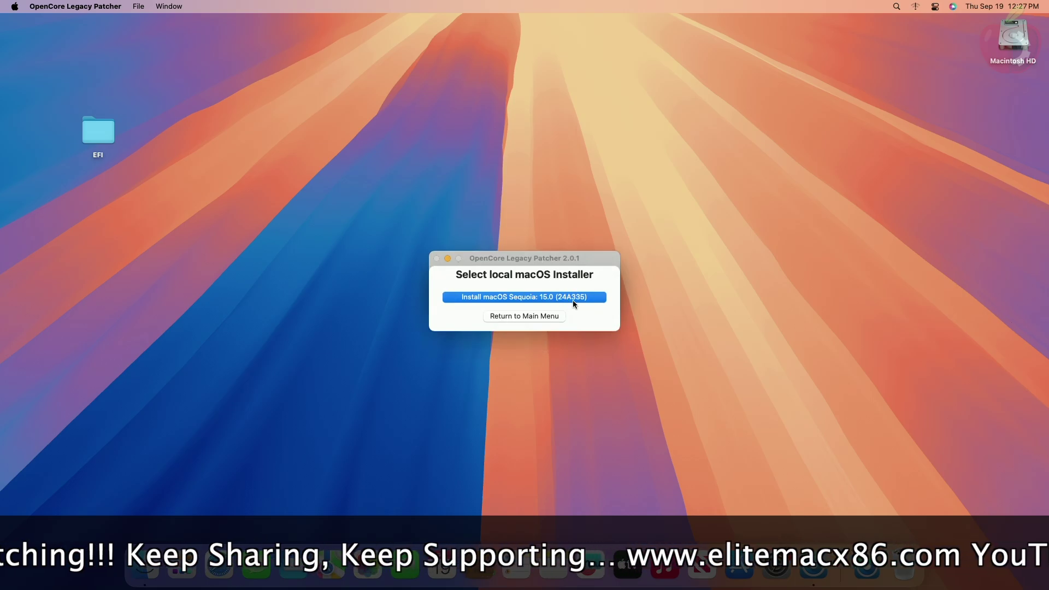
pyautogui.click(573, 299)
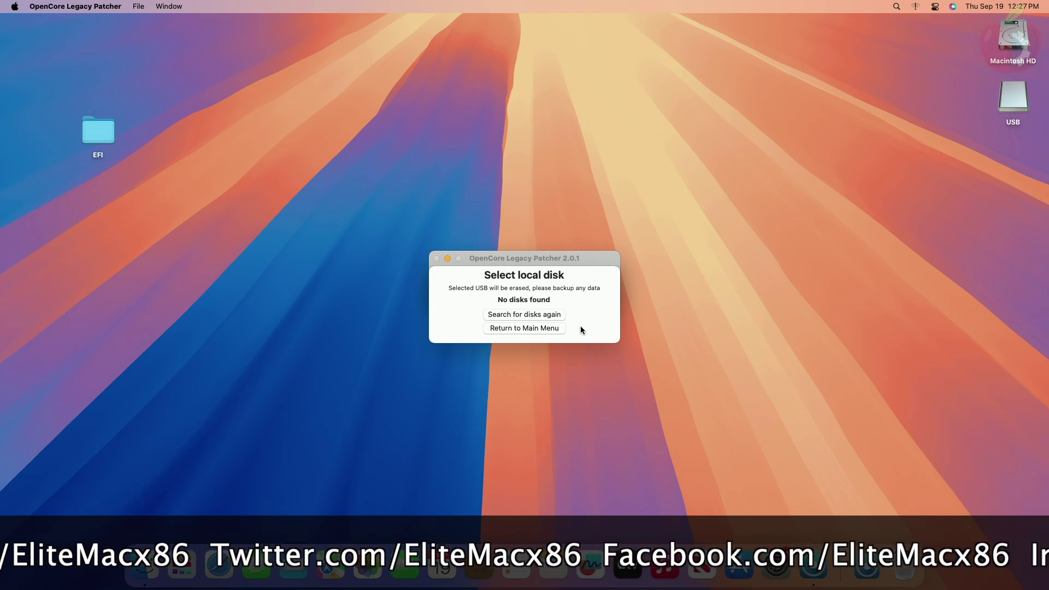
pyautogui.click(555, 317)
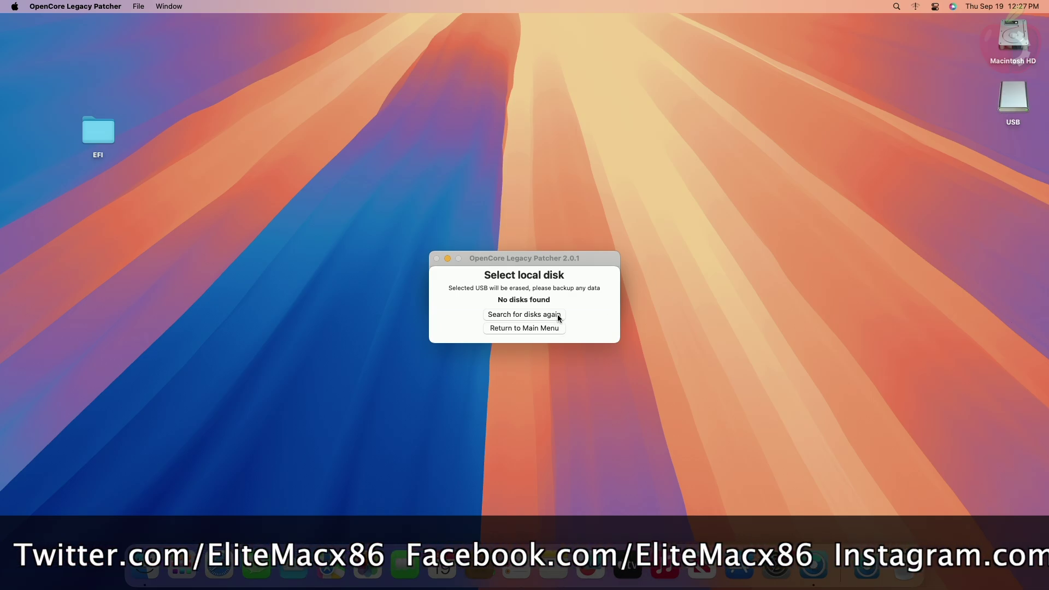
pyautogui.click(553, 310)
pyautogui.click(506, 232)
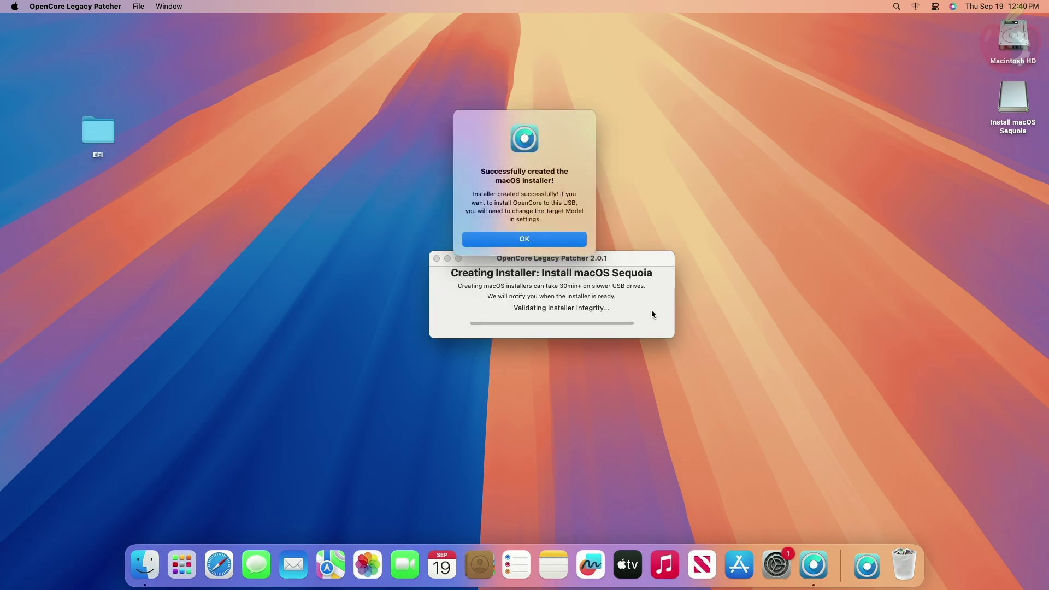
pyautogui.click(543, 241)
pyautogui.press('super+q')
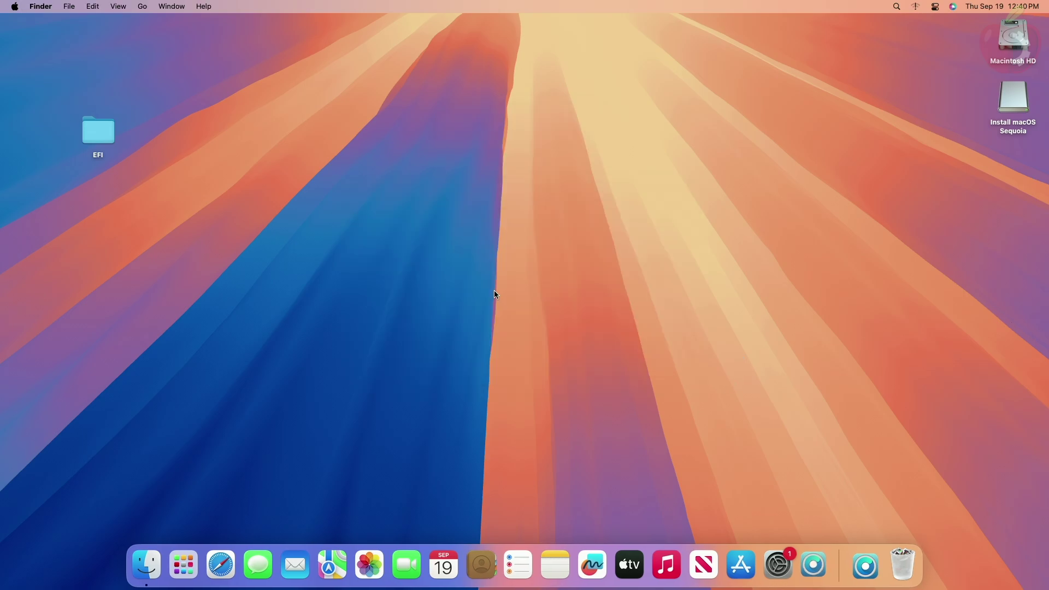
# Step: In Hackintool, mount the EFI partition disk4s1 of the USB SanDisk 3.2Gen1 drive, authorising with the account password, and quit Hackintool
pyautogui.click(200, 565)
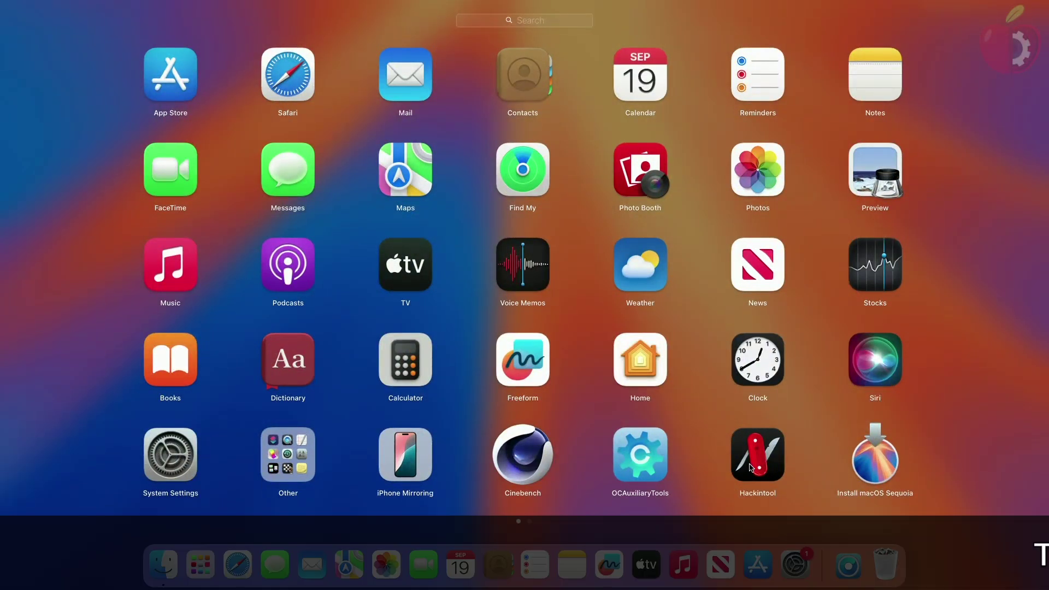
pyautogui.click(749, 464)
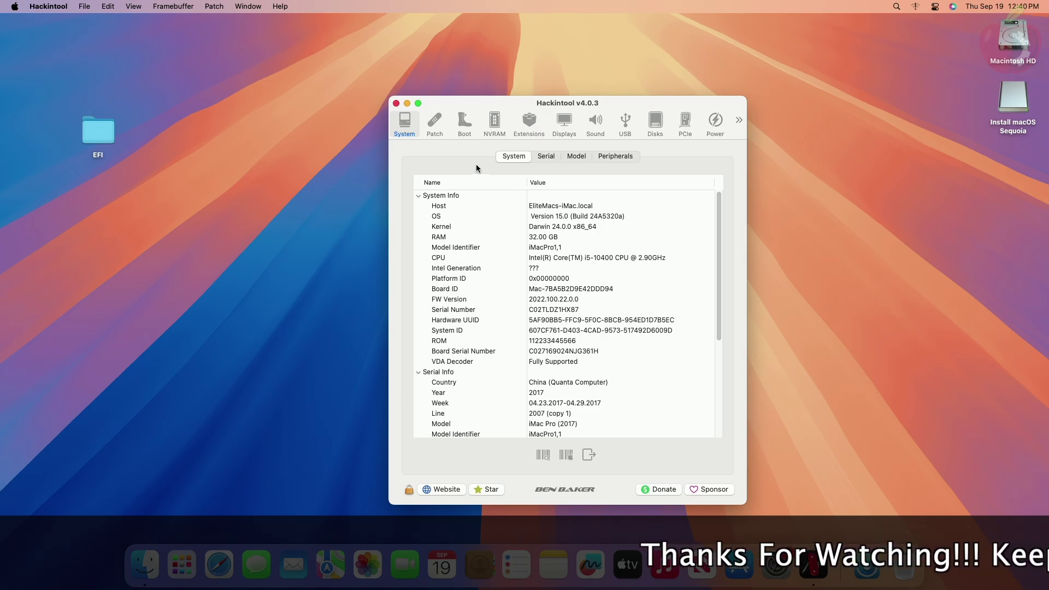
pyautogui.click(654, 124)
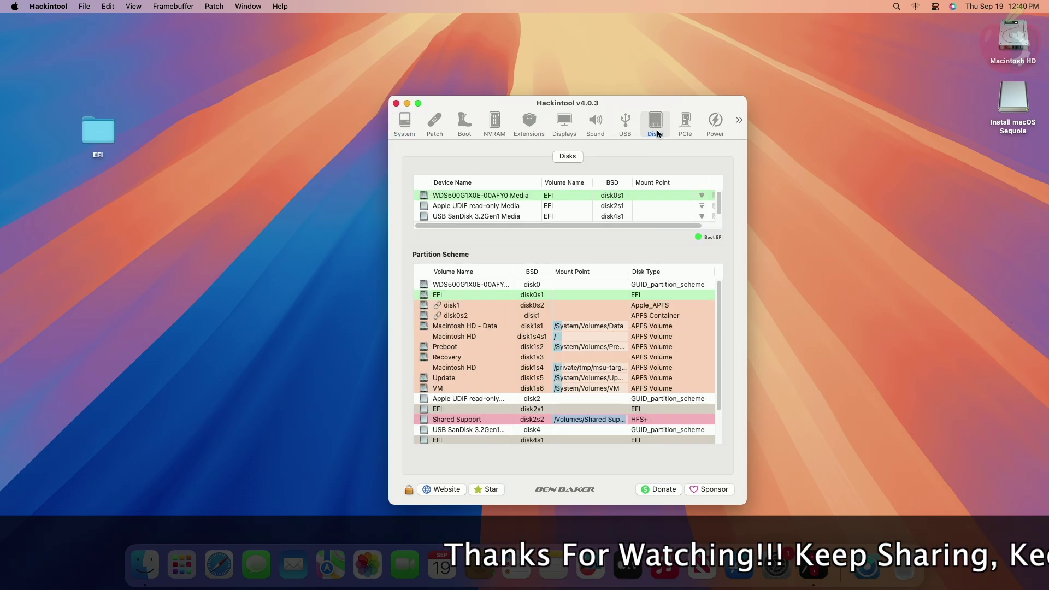
pyautogui.click(702, 216)
pyautogui.write('****')
pyautogui.press('Return')
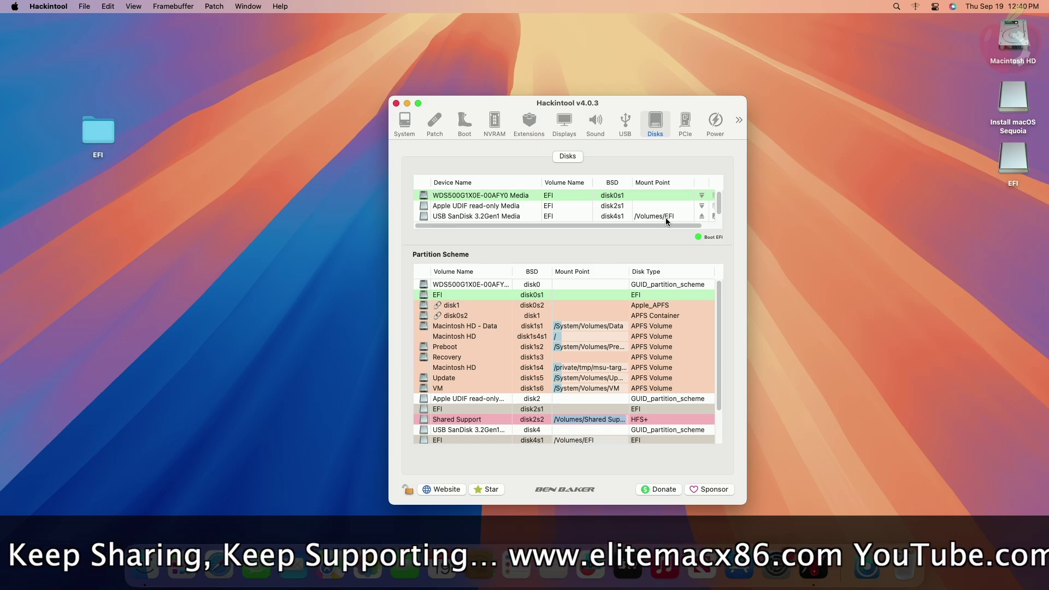
pyautogui.press('super+q')
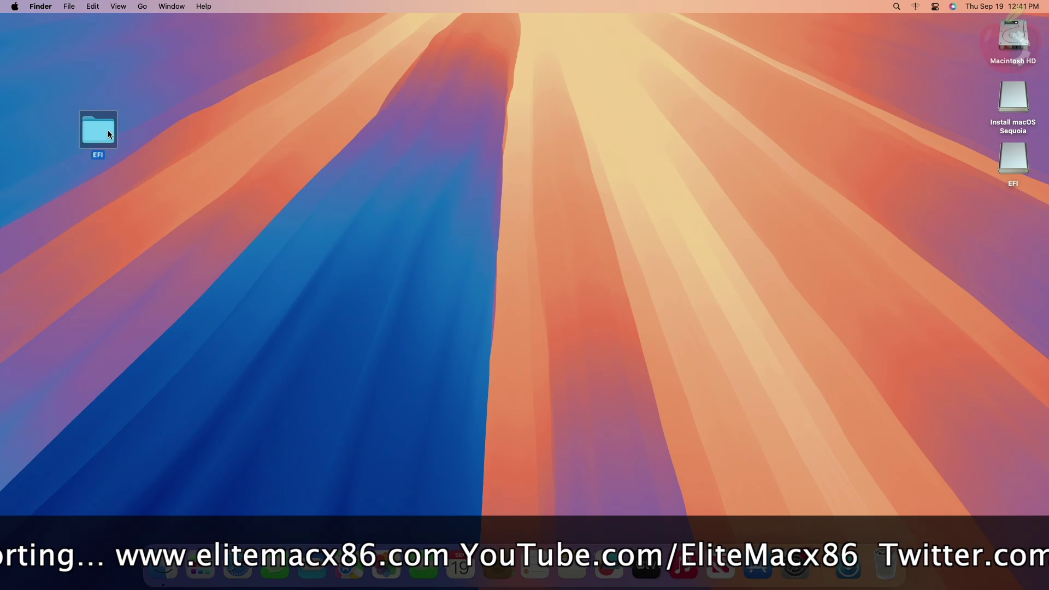
# Step: Paste the desktop's EFI folder into the mounted EFI partition and eject the Install macOS Sequoia USB drive
pyautogui.doubleClick(1013, 158)
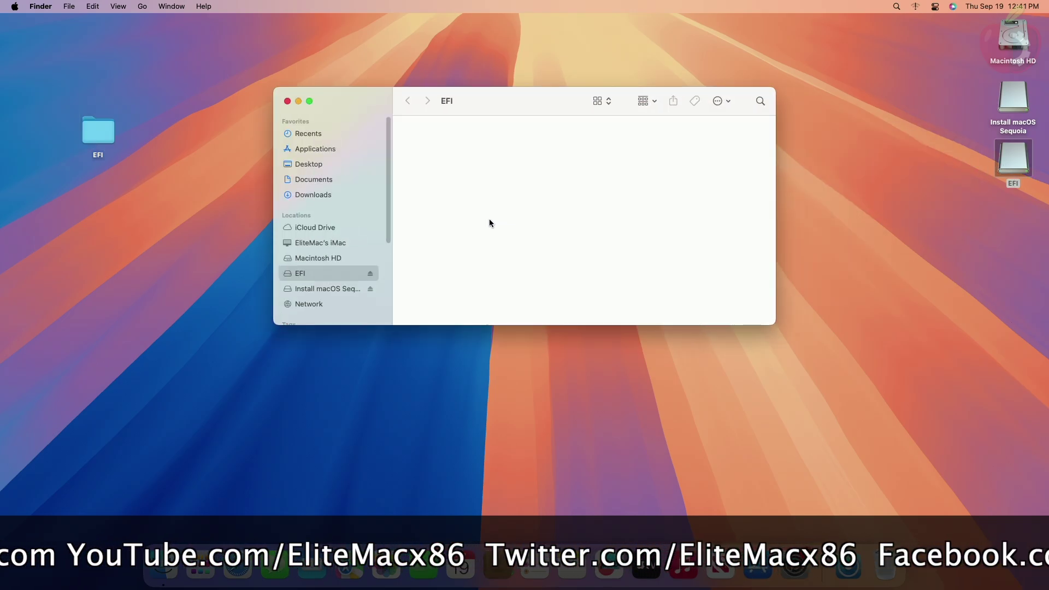
pyautogui.press('super+v')
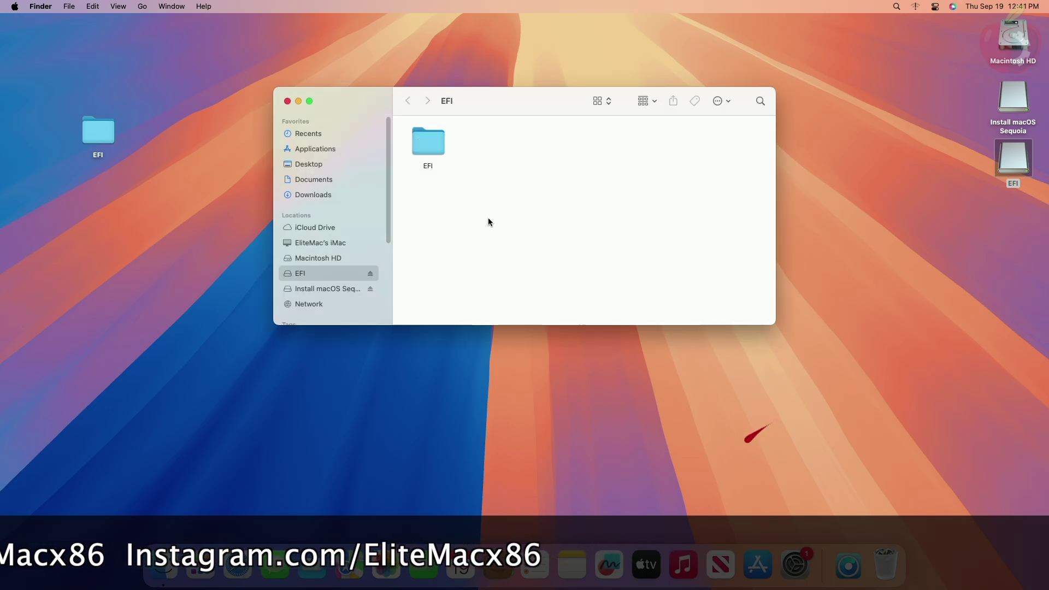
pyautogui.click(369, 289)
pyautogui.click(483, 274)
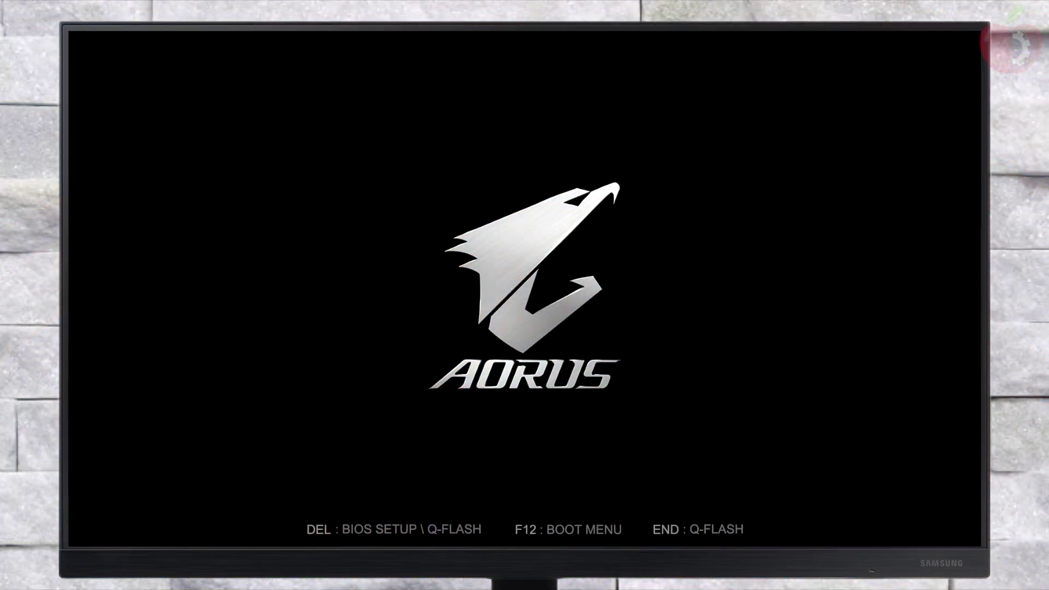
# Step: Boot the computer from the Install macOS Sequoia entry through the BIOS boot menu and continue with English as the language
pyautogui.press('F12')
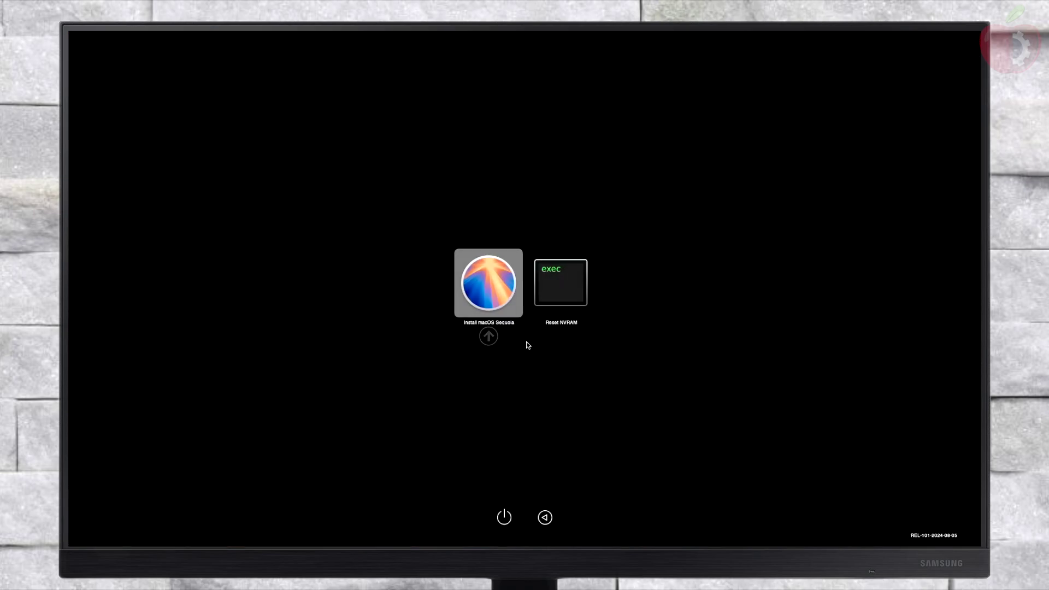
pyautogui.press('Return')
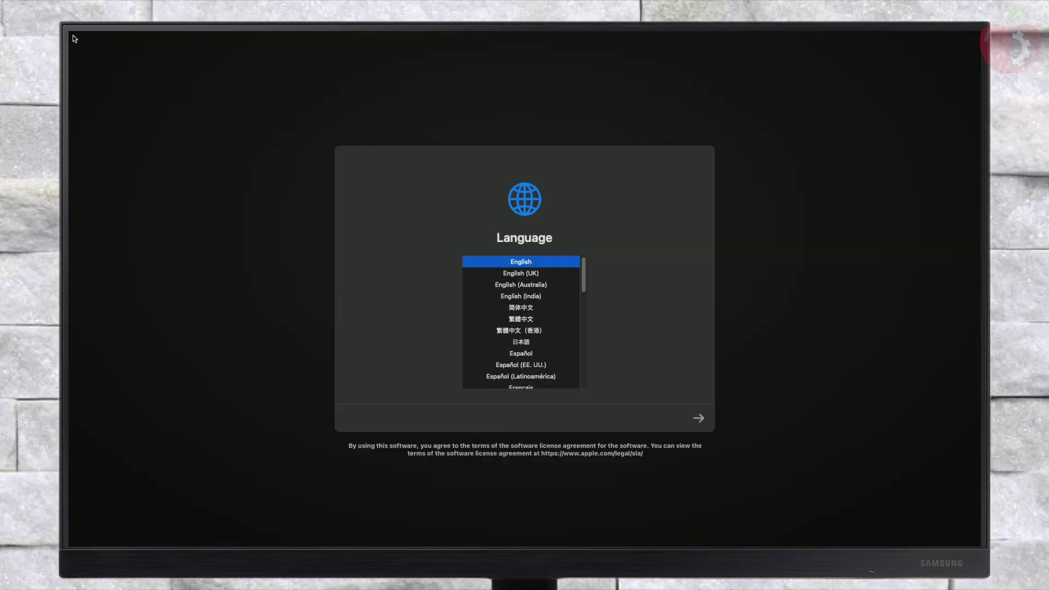
pyautogui.click(700, 418)
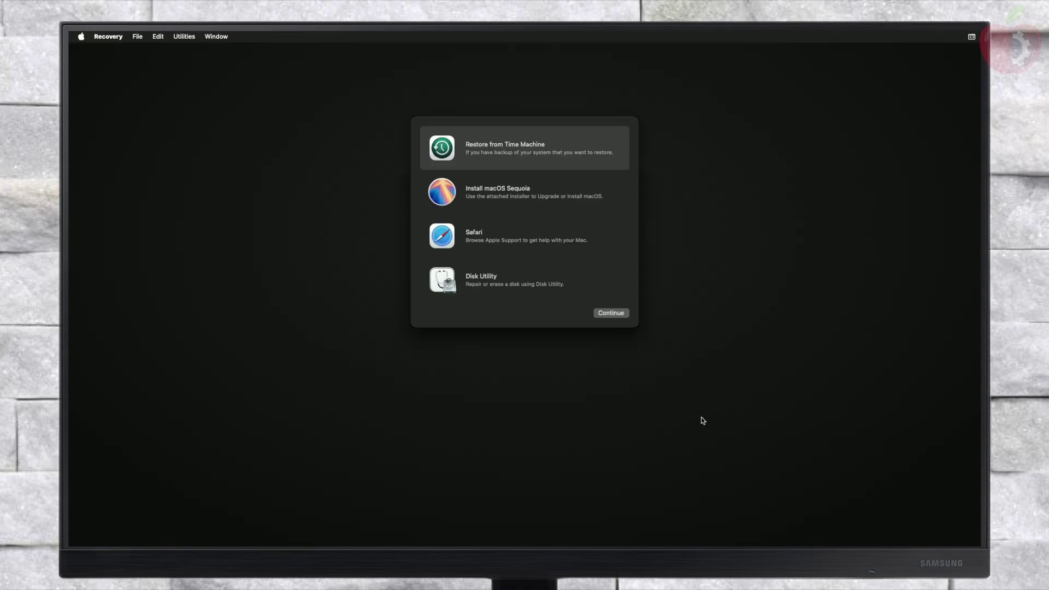